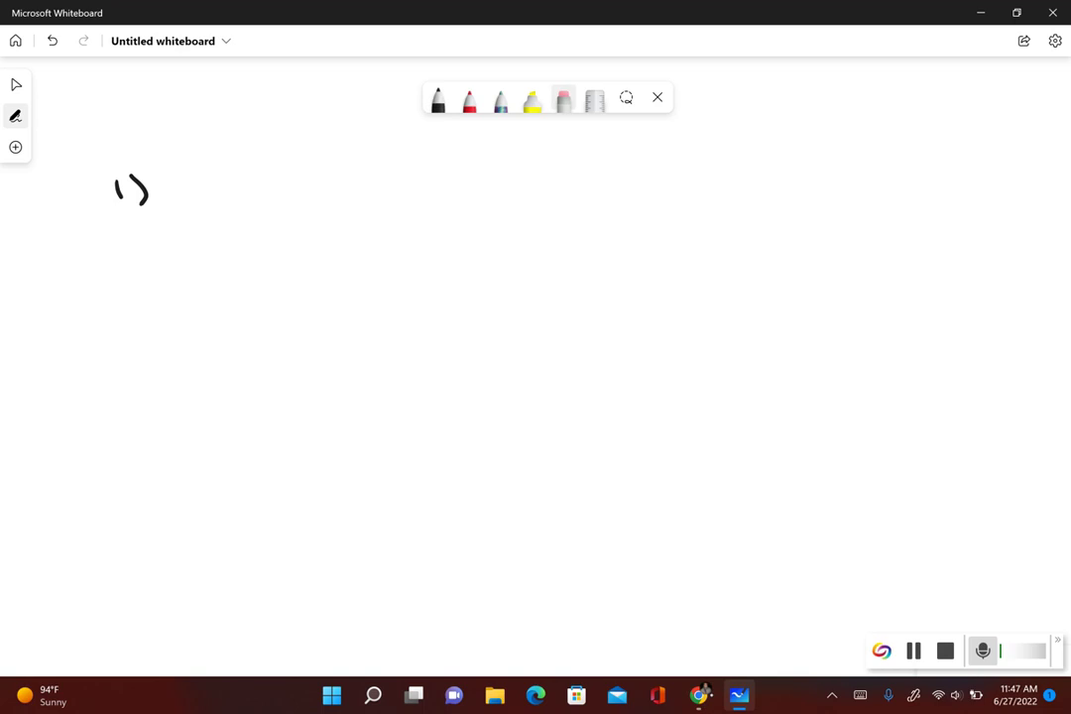
Step: Handwrite μ1 < μ2 in black beside item 1) and add item 2) with μ1 ≥ μ2 beneath it
{"action": "left_click", "coordinate": [438, 99]}
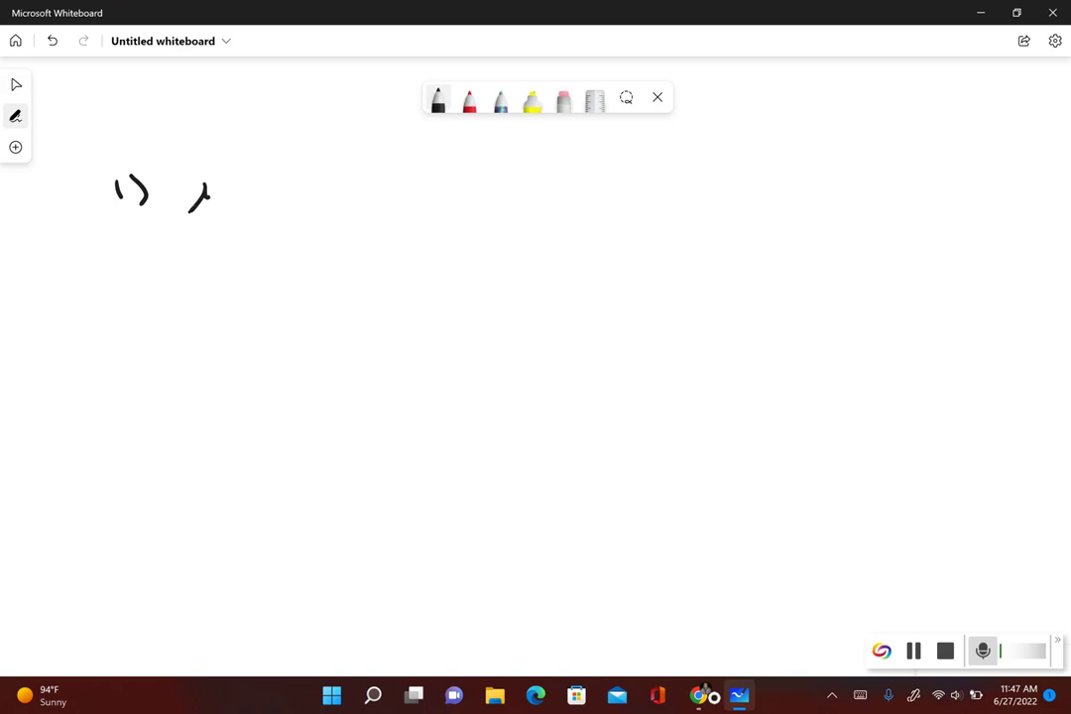
{"action": "mouse_move", "coordinate": [242, 193]}
{"action": "left_mouse_down"}
{"action": "mouse_move", "coordinate": [336, 184]}
{"action": "mouse_move", "coordinate": [327, 204]}
{"action": "mouse_move", "coordinate": [349, 184]}
{"action": "mouse_move", "coordinate": [383, 200]}
{"action": "left_mouse_up"}
{"action": "left_click", "coordinate": [15, 84]}
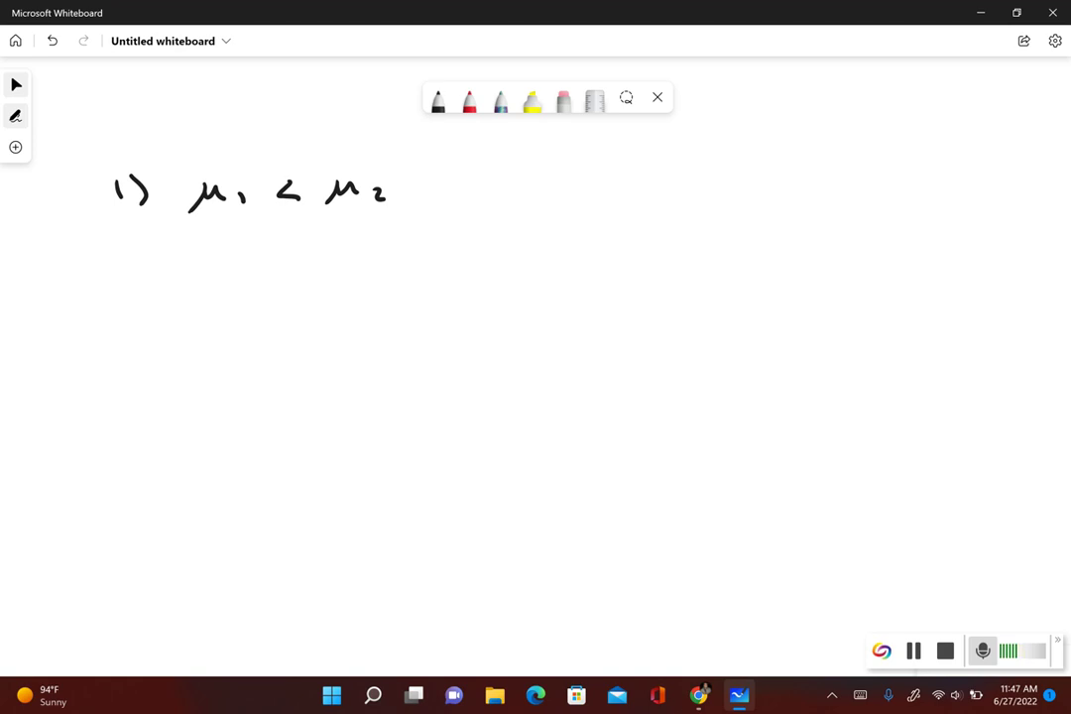
{"action": "left_click_drag", "start_coordinate": [120, 252], "coordinate": [137, 266]}
{"action": "left_click_drag", "start_coordinate": [147, 248], "coordinate": [150, 270]}
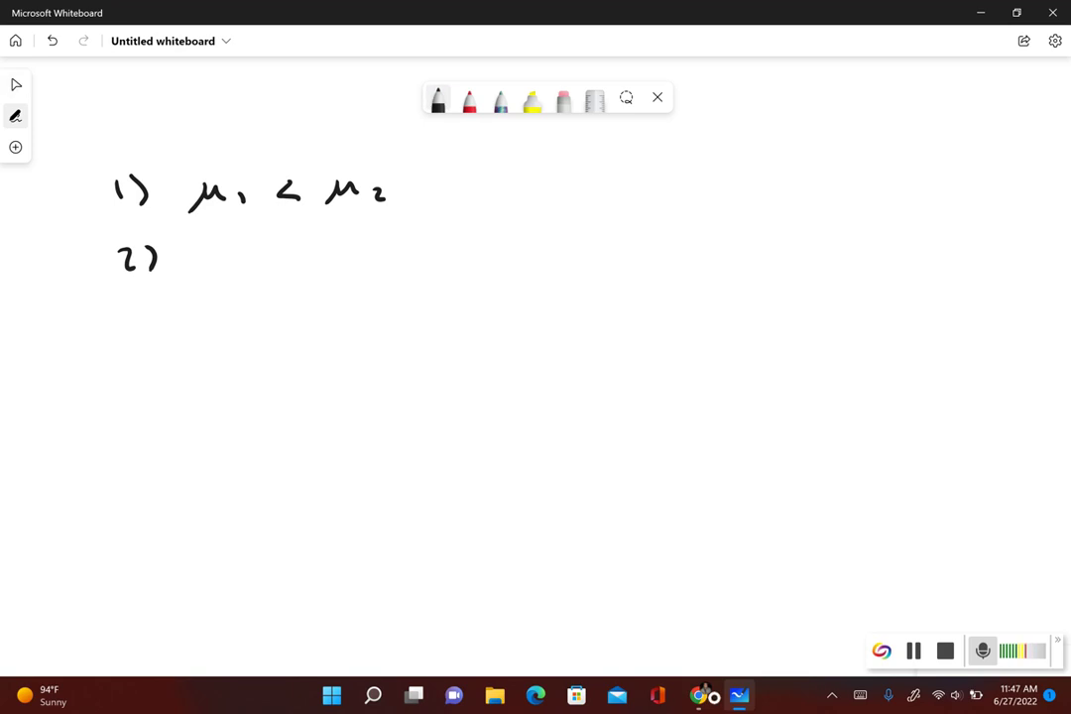
{"action": "mouse_move", "coordinate": [205, 248]}
{"action": "left_mouse_down"}
{"action": "mouse_move", "coordinate": [241, 265]}
{"action": "mouse_move", "coordinate": [325, 246]}
{"action": "mouse_move", "coordinate": [363, 256]}
{"action": "left_mouse_up"}
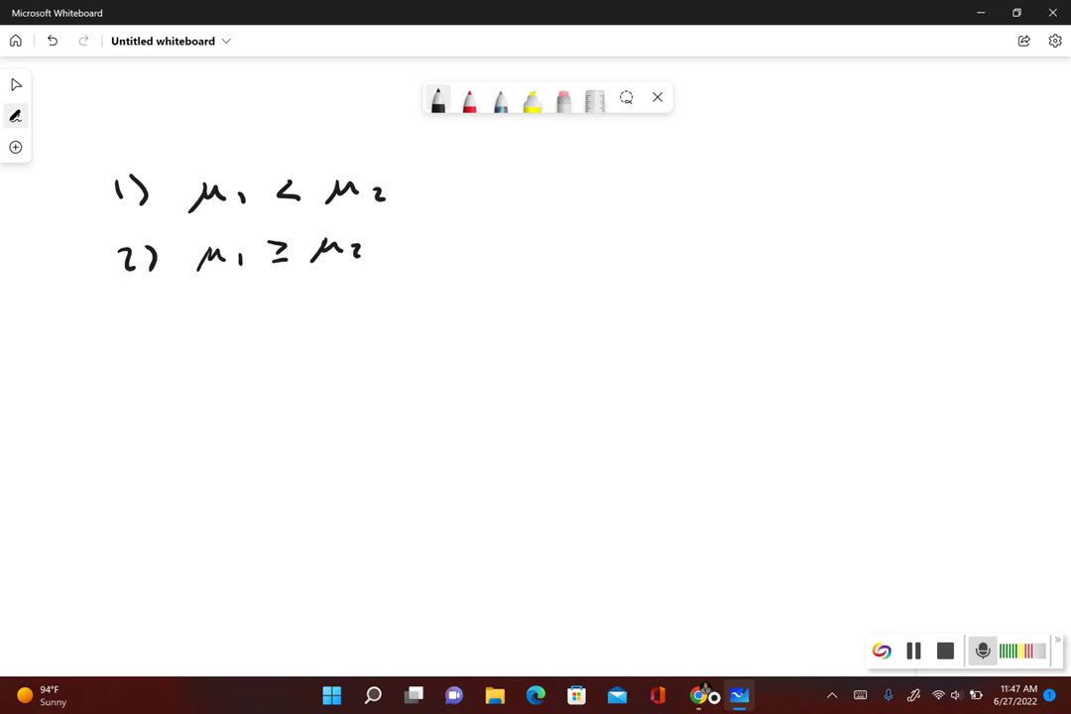
Step: Handwrite item 3) below item 2) with the null hypothesis H0: μ1 = μ2
{"action": "mouse_move", "coordinate": [130, 317]}
{"action": "left_mouse_down"}
{"action": "mouse_move", "coordinate": [127, 335]}
{"action": "mouse_move", "coordinate": [148, 338]}
{"action": "left_mouse_up"}
{"action": "key", "text": "ctrl+z"}
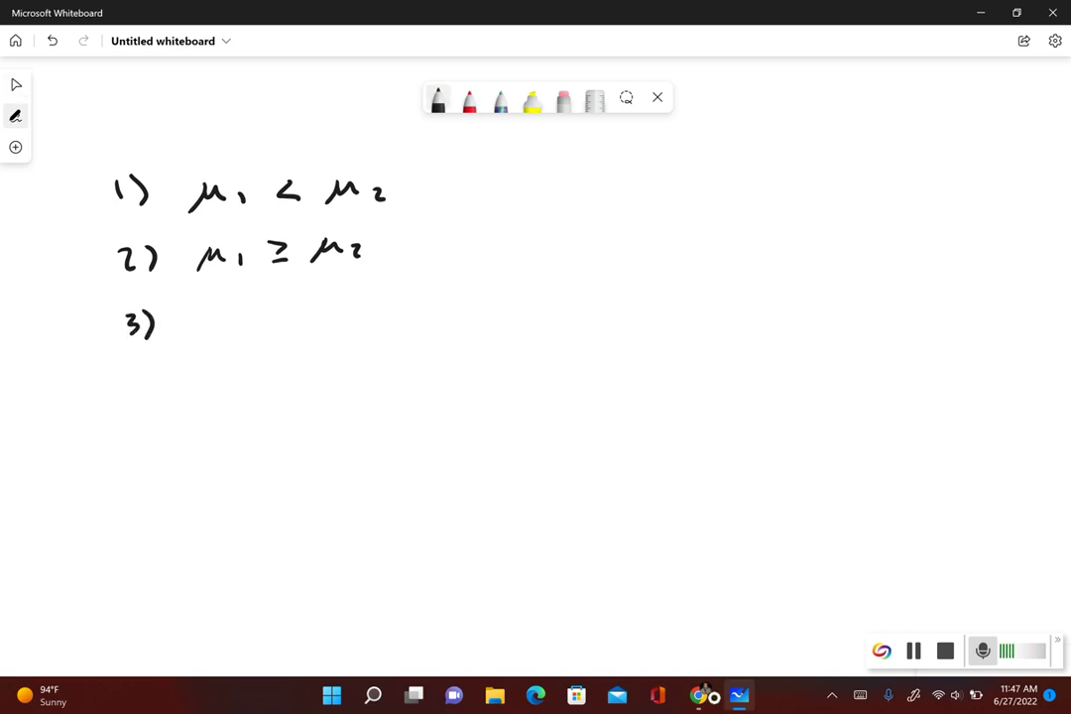
{"action": "mouse_move", "coordinate": [209, 313]}
{"action": "left_mouse_down"}
{"action": "mouse_move", "coordinate": [211, 331]}
{"action": "mouse_move", "coordinate": [225, 322]}
{"action": "left_mouse_up"}
{"action": "left_click_drag", "start_coordinate": [225, 313], "coordinate": [226, 331]}
{"action": "mouse_move", "coordinate": [242, 321]}
{"action": "left_mouse_down"}
{"action": "mouse_move", "coordinate": [280, 332]}
{"action": "mouse_move", "coordinate": [305, 317]}
{"action": "mouse_move", "coordinate": [316, 330]}
{"action": "mouse_move", "coordinate": [346, 314]}
{"action": "left_mouse_up"}
{"action": "mouse_move", "coordinate": [333, 323]}
{"action": "left_mouse_down"}
{"action": "mouse_move", "coordinate": [357, 333]}
{"action": "mouse_move", "coordinate": [386, 315]}
{"action": "left_mouse_up"}
{"action": "left_click_drag", "start_coordinate": [395, 310], "coordinate": [407, 320]}
Step: Handwrite the label H1 directly beneath the H0 line
{"action": "mouse_move", "coordinate": [216, 363]}
{"action": "left_mouse_down"}
{"action": "mouse_move", "coordinate": [216, 383]}
{"action": "mouse_move", "coordinate": [231, 383]}
{"action": "left_mouse_up"}
{"action": "left_click_drag", "start_coordinate": [217, 372], "coordinate": [230, 373]}
{"action": "left_click_drag", "start_coordinate": [246, 367], "coordinate": [246, 383]}
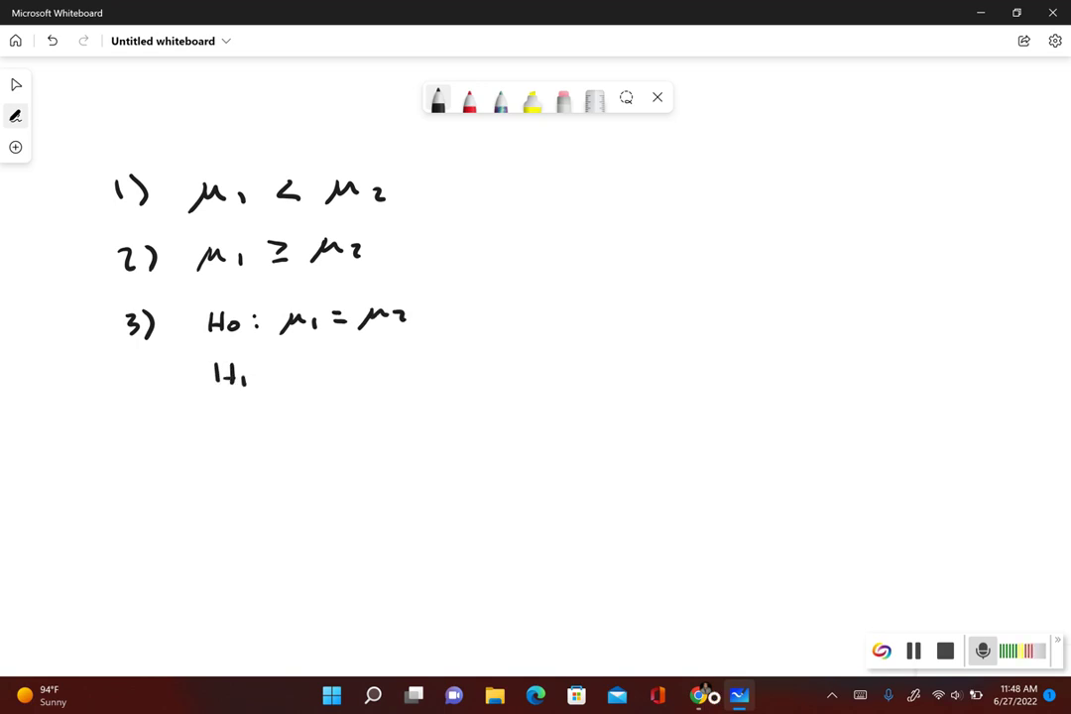
{"action": "left_click", "coordinate": [261, 375]}
{"action": "left_click", "coordinate": [564, 100]}
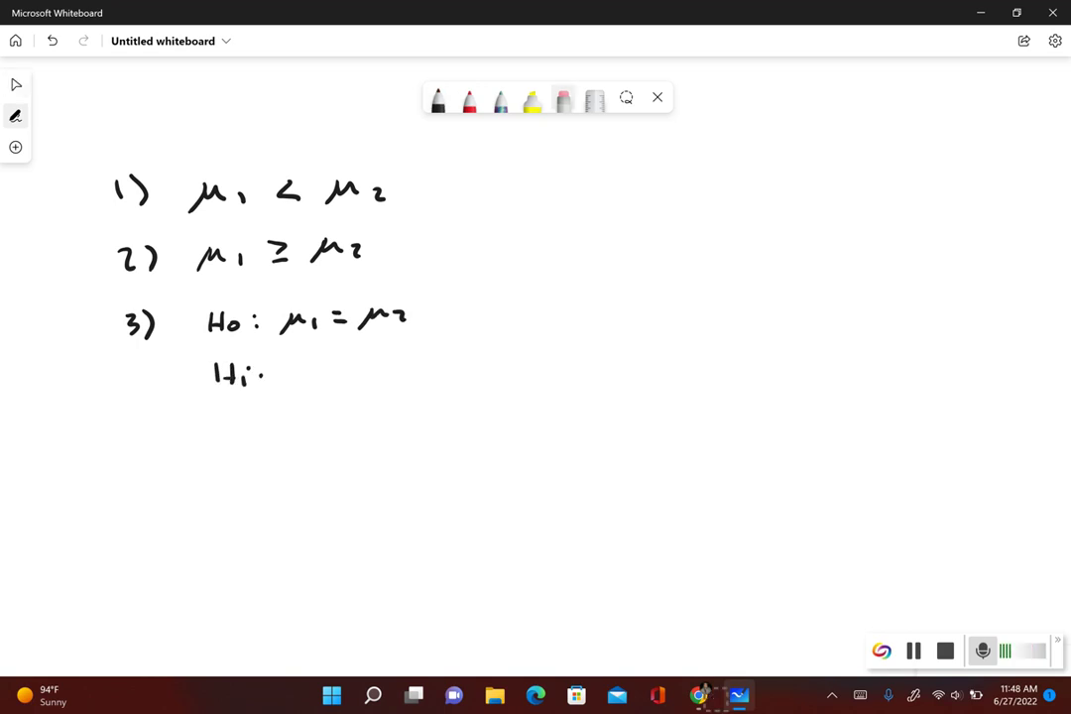
{"action": "left_click", "coordinate": [261, 375]}
{"action": "left_click", "coordinate": [16, 84]}
{"action": "left_click", "coordinate": [16, 116]}
Step: Put a black colon after H1 and draw a red curly brace spanning items 1) and 2)
{"action": "left_click", "coordinate": [266, 370]}
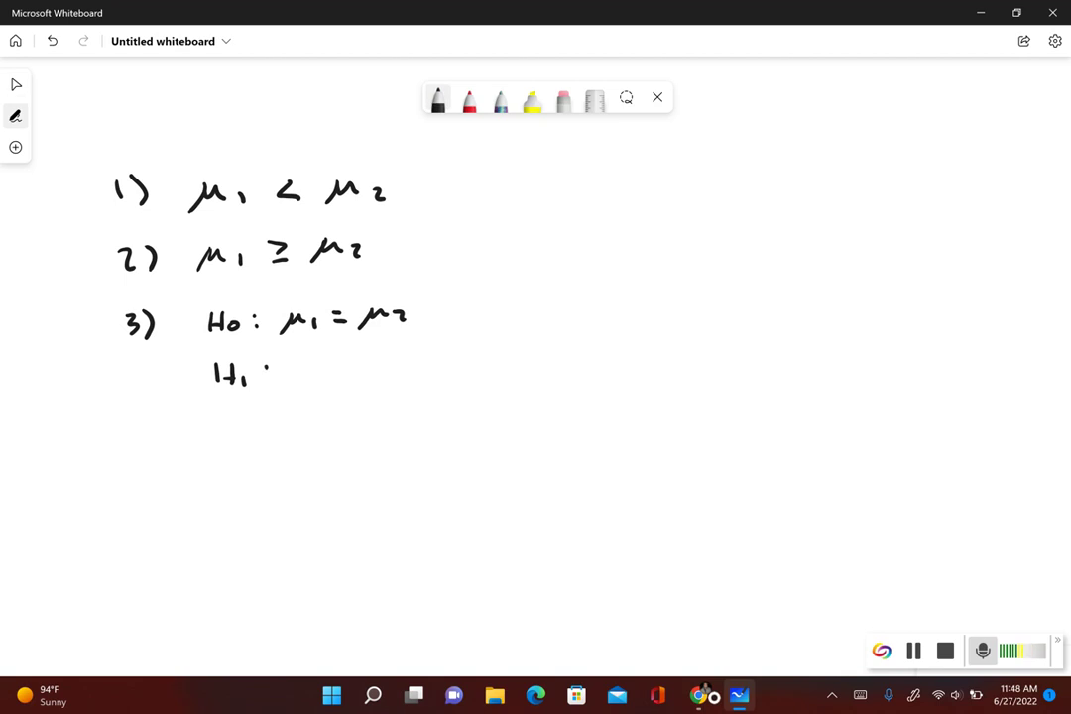
{"action": "left_click", "coordinate": [266, 379]}
{"action": "left_click", "coordinate": [470, 99]}
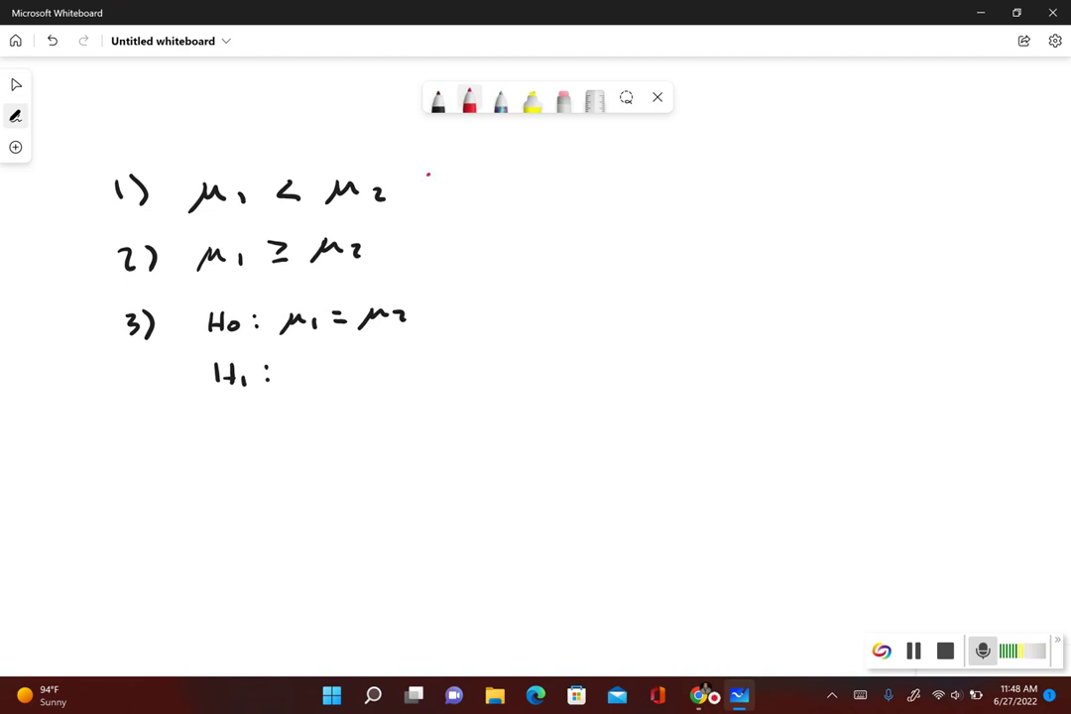
{"action": "mouse_move", "coordinate": [429, 175]}
{"action": "left_mouse_down"}
{"action": "mouse_move", "coordinate": [430, 227]}
{"action": "mouse_move", "coordinate": [413, 265]}
{"action": "left_mouse_up"}
Step: Complete the H1 line in black ink with μ1 < μ2
{"action": "left_click", "coordinate": [437, 99]}
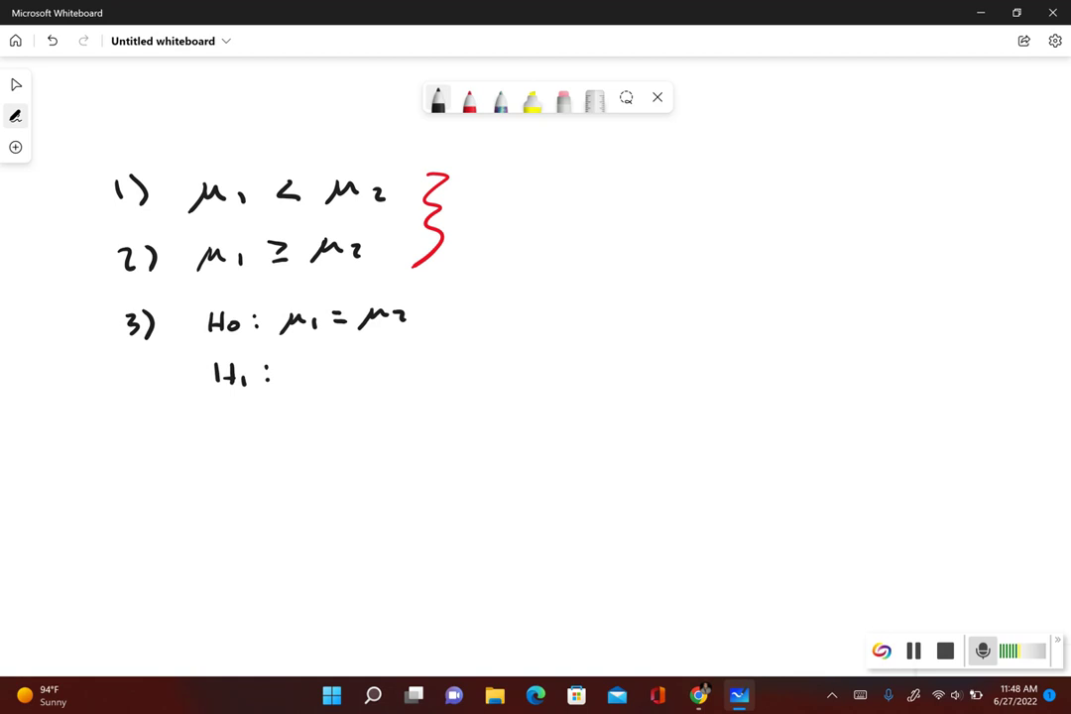
{"action": "mouse_move", "coordinate": [304, 363]}
{"action": "left_mouse_down"}
{"action": "mouse_move", "coordinate": [294, 385]}
{"action": "mouse_move", "coordinate": [334, 370]}
{"action": "left_mouse_up"}
{"action": "mouse_move", "coordinate": [343, 367]}
{"action": "left_mouse_down"}
{"action": "mouse_move", "coordinate": [344, 382]}
{"action": "mouse_move", "coordinate": [430, 374]}
{"action": "left_mouse_up"}
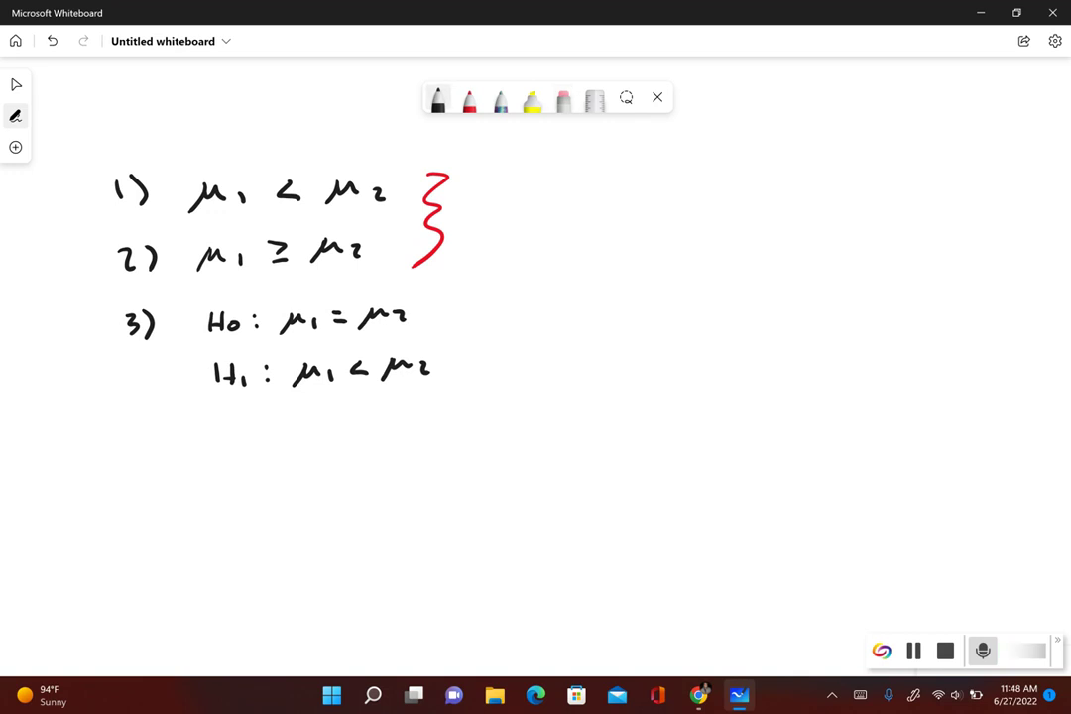
Step: Handwrite the note "left tailed test" in the empty area beside the H1 line
{"action": "mouse_move", "coordinate": [593, 375]}
{"action": "left_mouse_down"}
{"action": "mouse_move", "coordinate": [595, 390]}
{"action": "mouse_move", "coordinate": [610, 392]}
{"action": "left_mouse_up"}
{"action": "mouse_move", "coordinate": [627, 373]}
{"action": "left_mouse_down"}
{"action": "mouse_move", "coordinate": [619, 393]}
{"action": "mouse_move", "coordinate": [629, 382]}
{"action": "left_mouse_up"}
{"action": "left_click_drag", "start_coordinate": [645, 374], "coordinate": [647, 393]}
{"action": "left_click_drag", "start_coordinate": [639, 381], "coordinate": [722, 375]}
{"action": "left_click_drag", "start_coordinate": [737, 371], "coordinate": [746, 382]}
{"action": "mouse_move", "coordinate": [756, 361]}
{"action": "left_mouse_down"}
{"action": "mouse_move", "coordinate": [756, 382]}
{"action": "mouse_move", "coordinate": [774, 379]}
{"action": "left_mouse_up"}
{"action": "left_click_drag", "start_coordinate": [790, 362], "coordinate": [782, 380]}
{"action": "mouse_move", "coordinate": [839, 364]}
{"action": "left_mouse_down"}
{"action": "mouse_move", "coordinate": [840, 375]}
{"action": "mouse_move", "coordinate": [851, 368]}
{"action": "left_mouse_up"}
{"action": "left_click_drag", "start_coordinate": [854, 373], "coordinate": [869, 379]}
{"action": "mouse_move", "coordinate": [888, 360]}
{"action": "left_mouse_down"}
{"action": "mouse_move", "coordinate": [888, 379]}
{"action": "mouse_move", "coordinate": [901, 368]}
{"action": "left_mouse_up"}
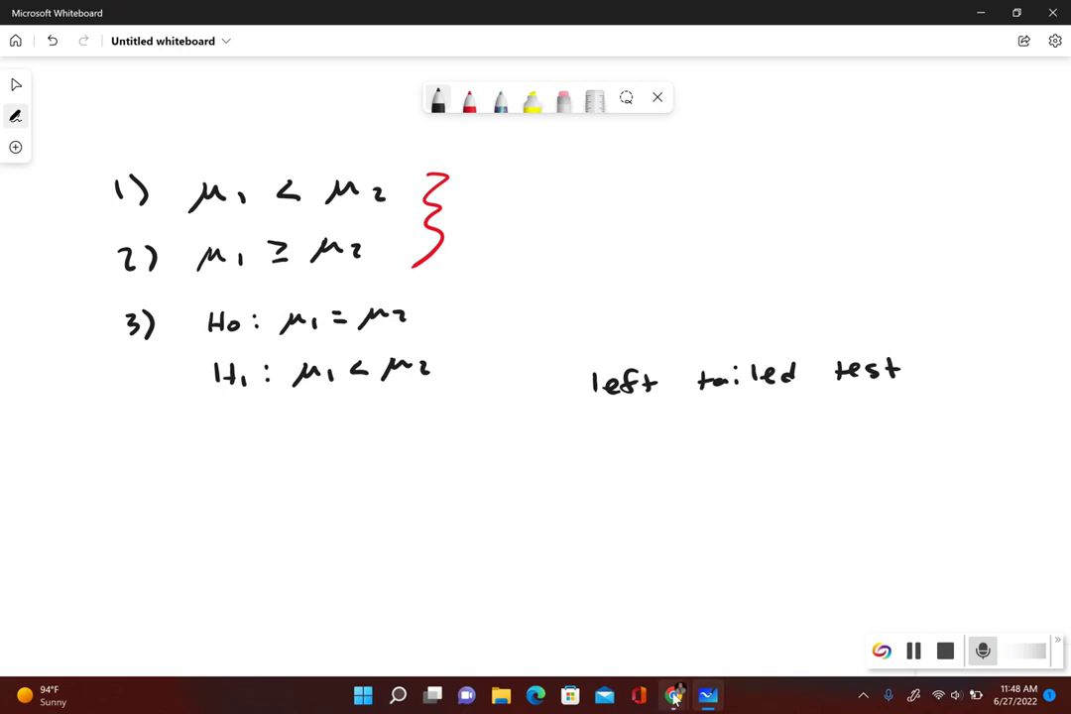
Step: Switch to the Pearson homework window and submit answer D, H0: μ1 = μ2 and H1: μ1 < μ2, for the hypotheses question
{"action": "mouse_move", "coordinate": [673, 695]}
{"action": "left_click", "coordinate": [729, 622]}
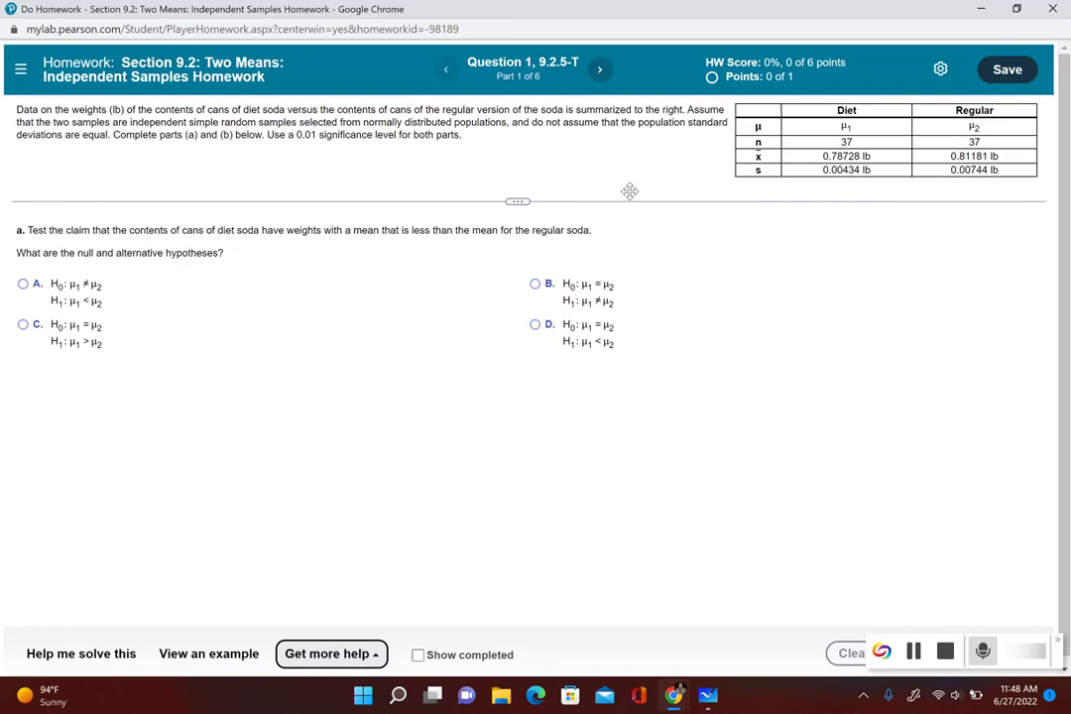
{"action": "left_click", "coordinate": [537, 329]}
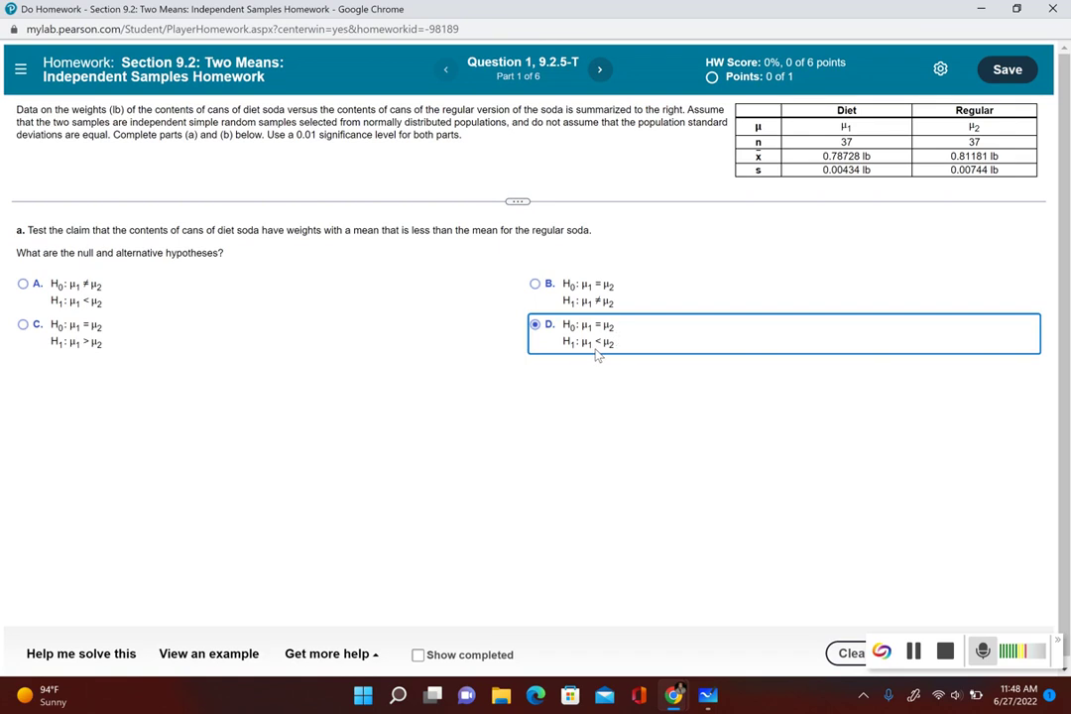
{"action": "key", "text": "Return"}
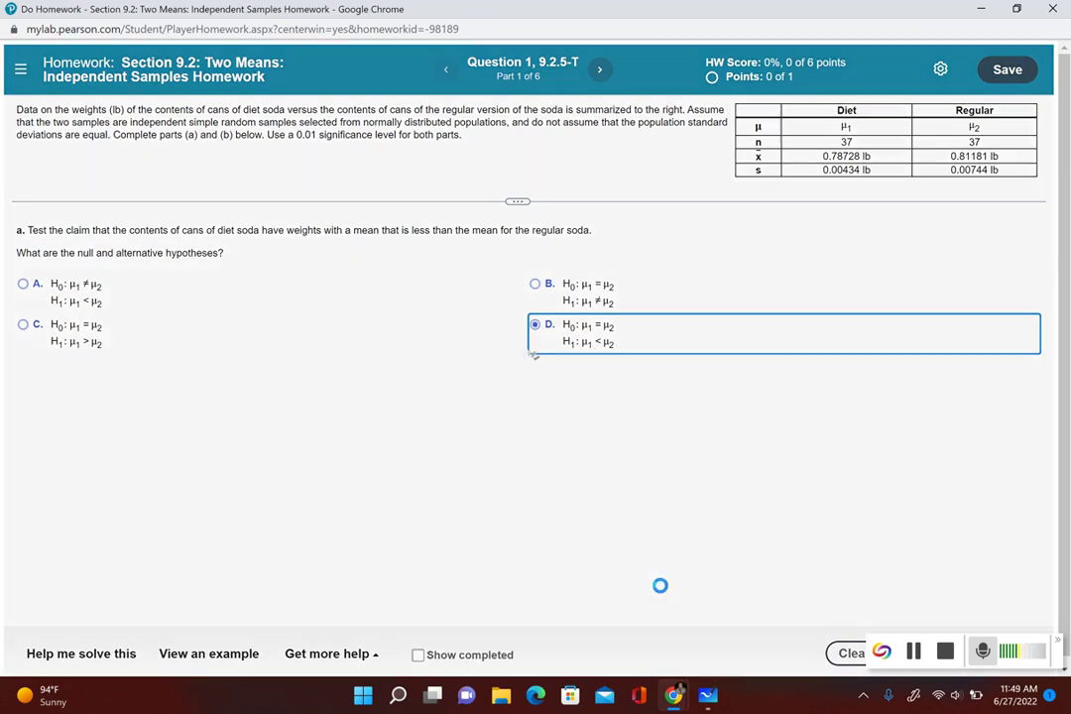
{"action": "left_click", "coordinate": [552, 393]}
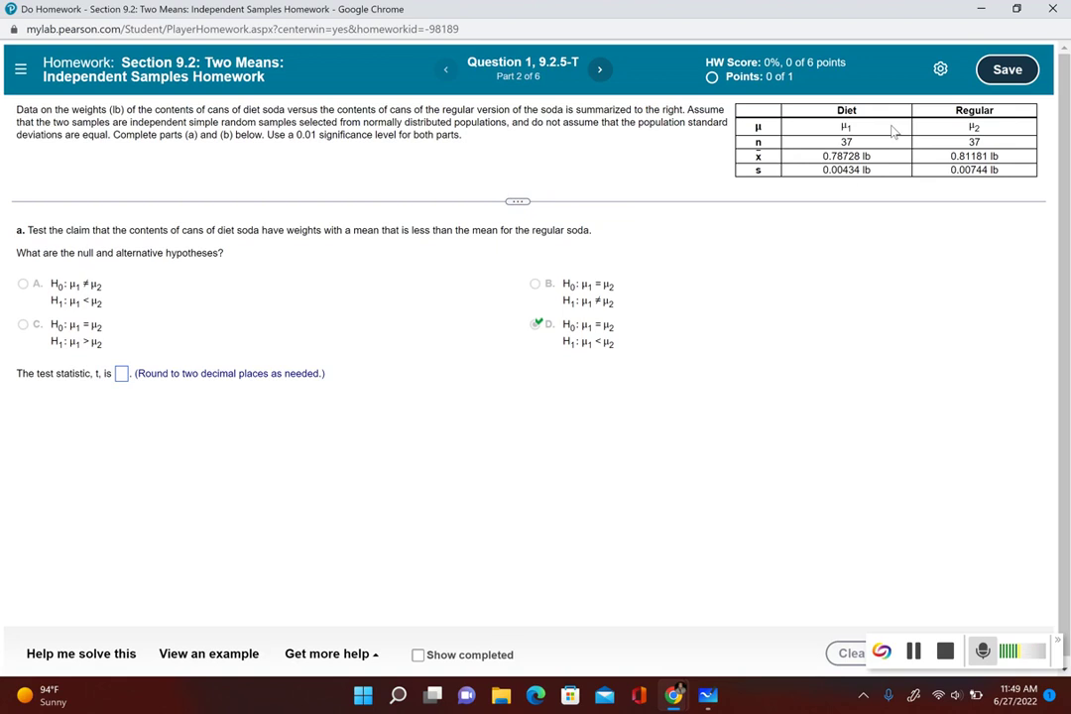
Step: Arrange the homework window and the StatCrunch browser window side by side in equal halves
{"action": "mouse_move", "coordinate": [1017, 20]}
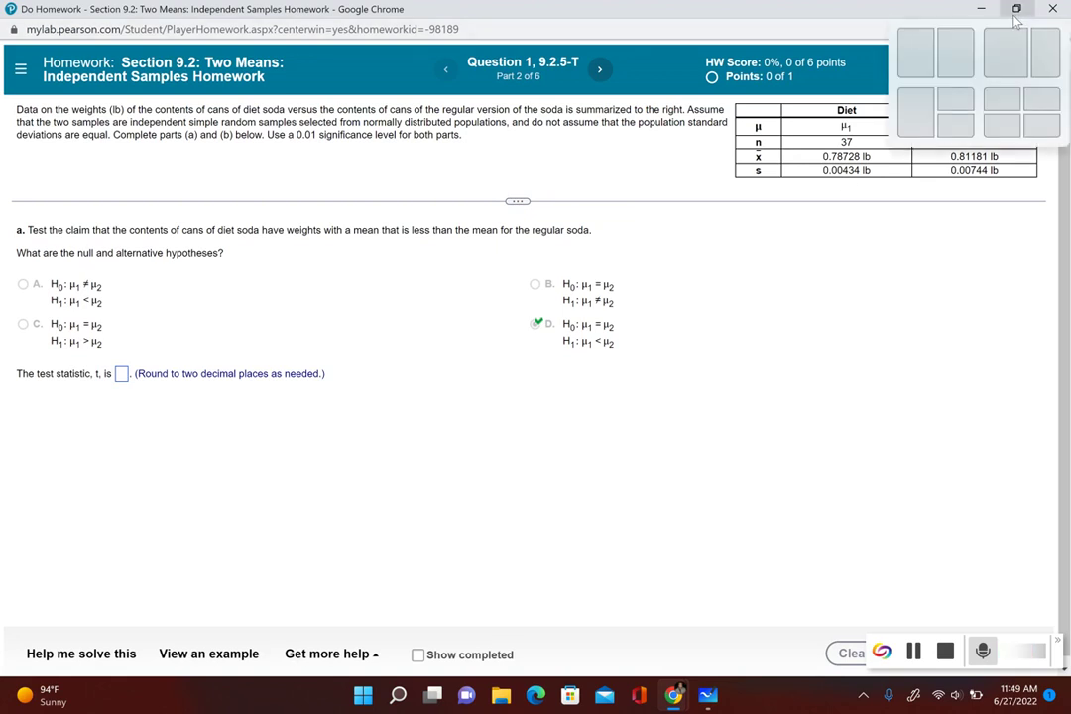
{"action": "left_click", "coordinate": [909, 50]}
{"action": "left_click", "coordinate": [793, 466]}
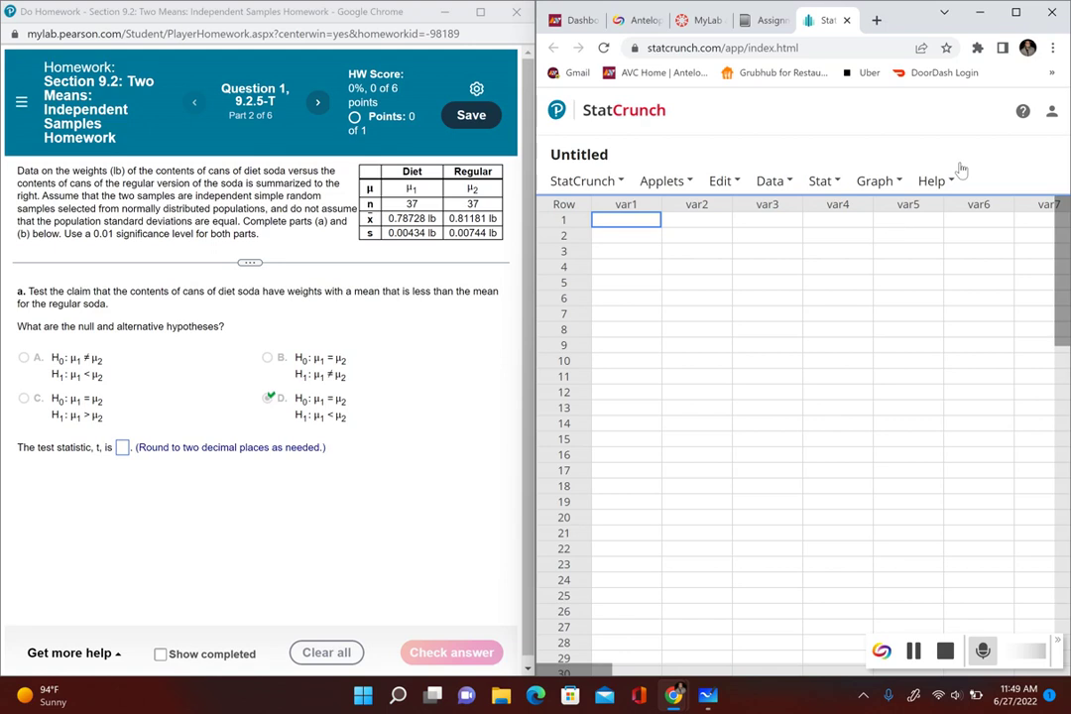
Step: Open the two-sample T test based on summary statistics in StatCrunch
{"action": "left_click", "coordinate": [826, 182]}
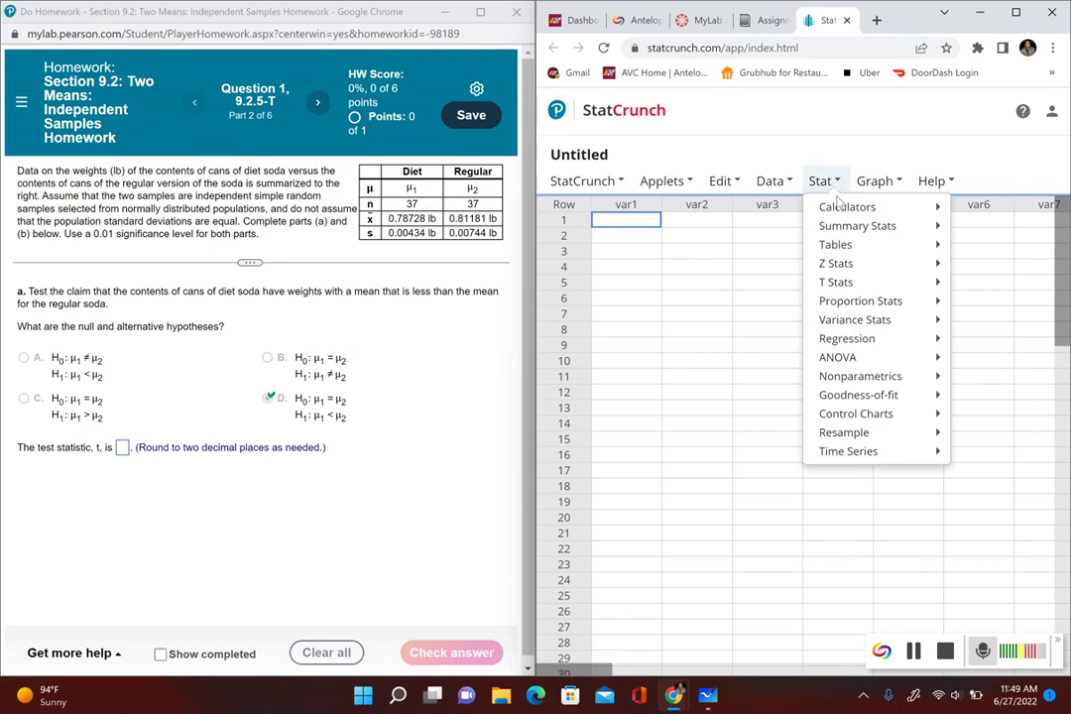
{"action": "left_click", "coordinate": [823, 207]}
{"action": "mouse_move", "coordinate": [826, 281]}
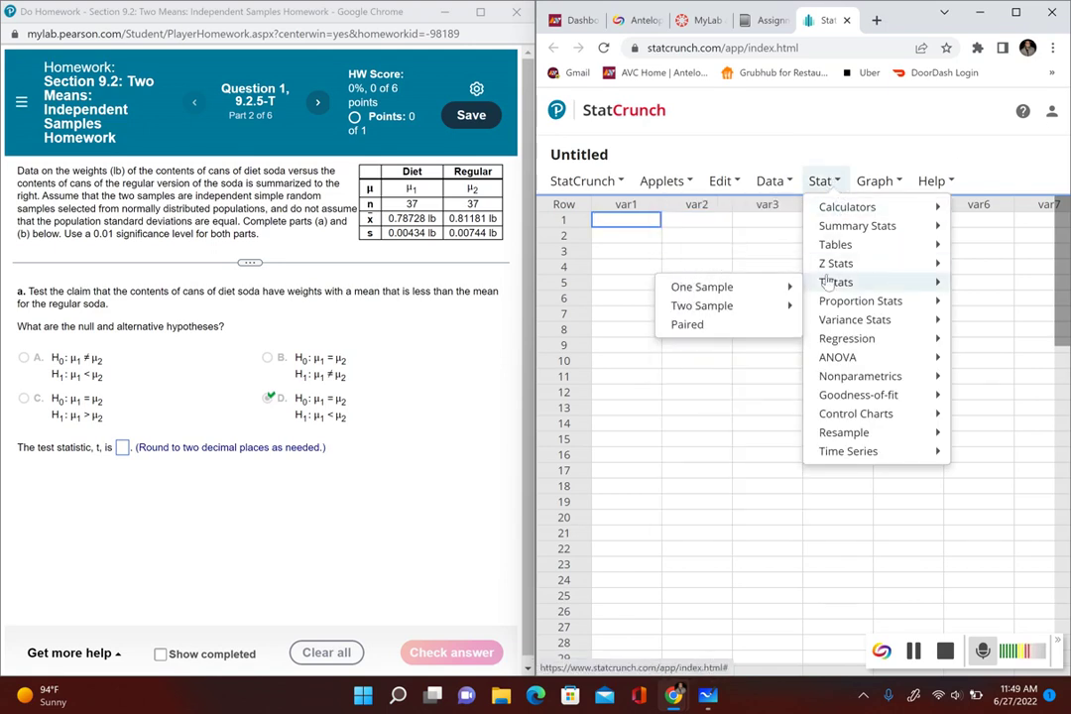
{"action": "mouse_move", "coordinate": [757, 310]}
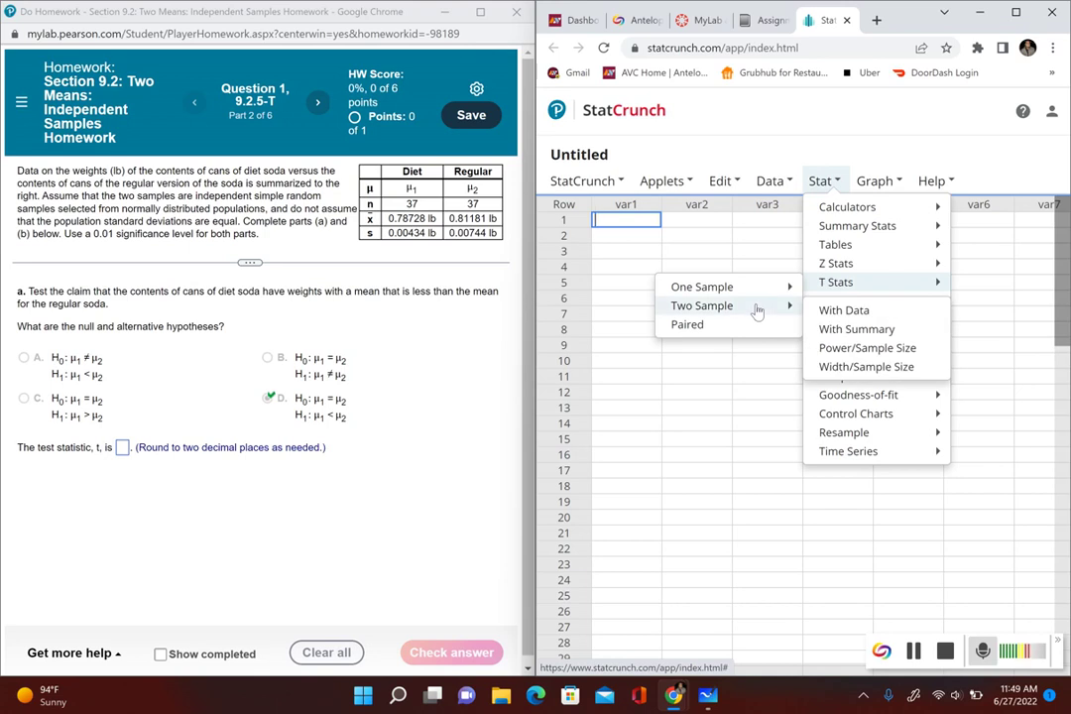
{"action": "left_click", "coordinate": [843, 336]}
Step: Enter the diet soda data as sample 1: mean 0.78728, standard deviation 0.00434 and sample size 37
{"action": "left_click", "coordinate": [719, 168]}
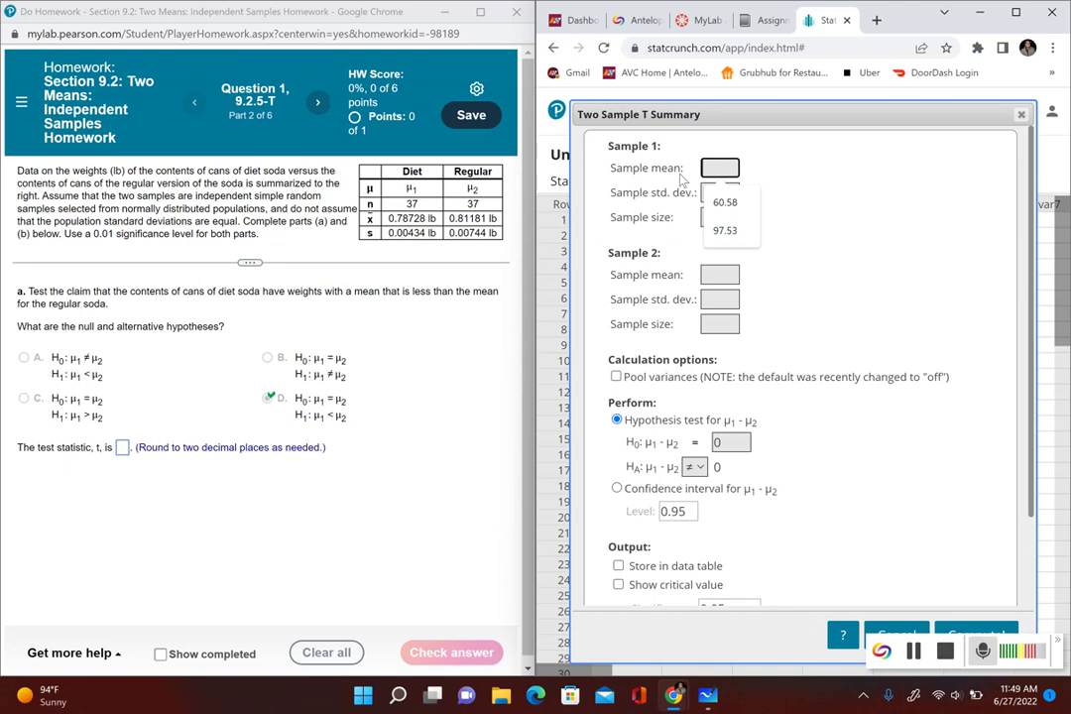
{"action": "type", "text": "0.78"}
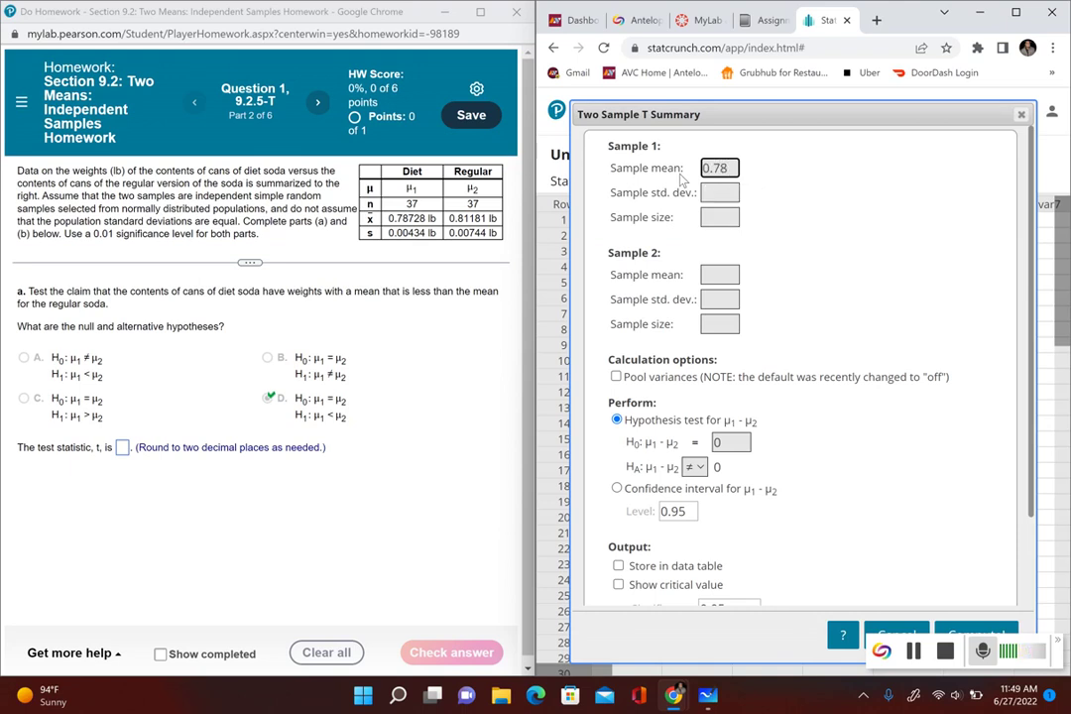
{"action": "type", "text": "728"}
{"action": "key", "text": "Tab"}
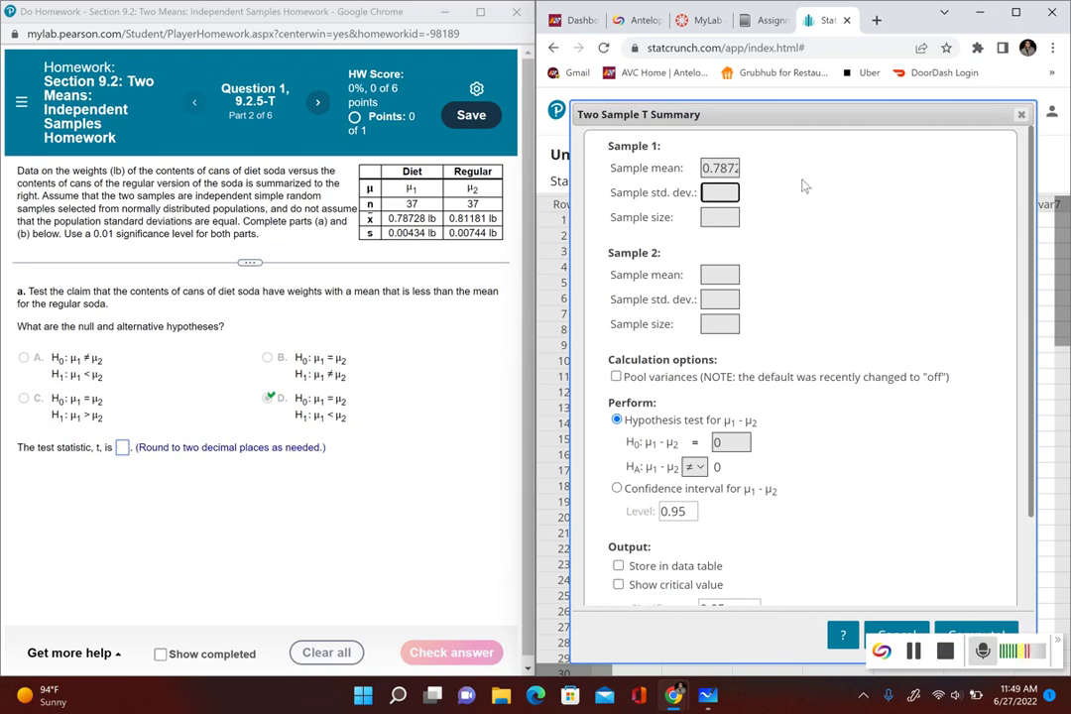
{"action": "type", "text": "0.00"}
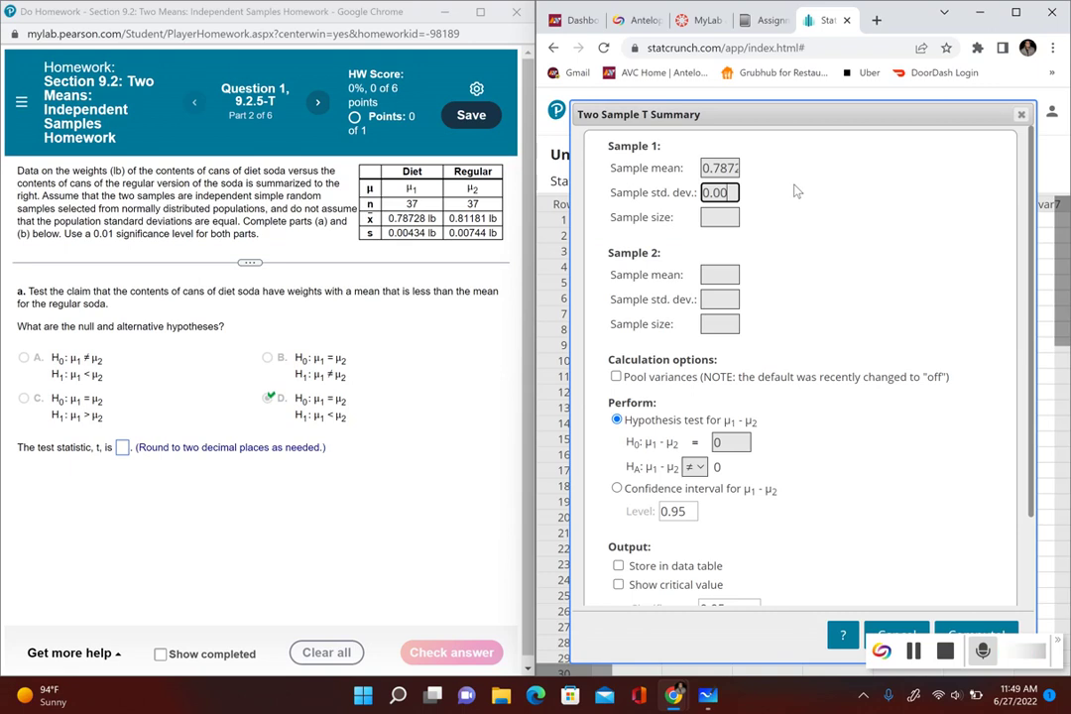
{"action": "type", "text": "434"}
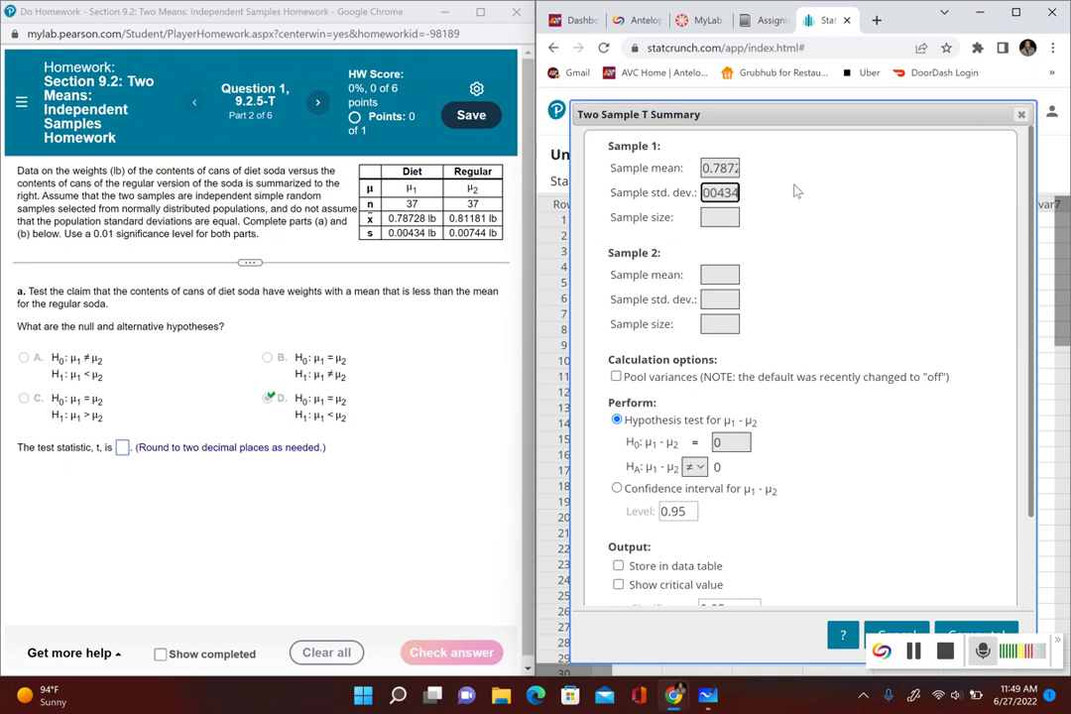
{"action": "left_click", "coordinate": [730, 217]}
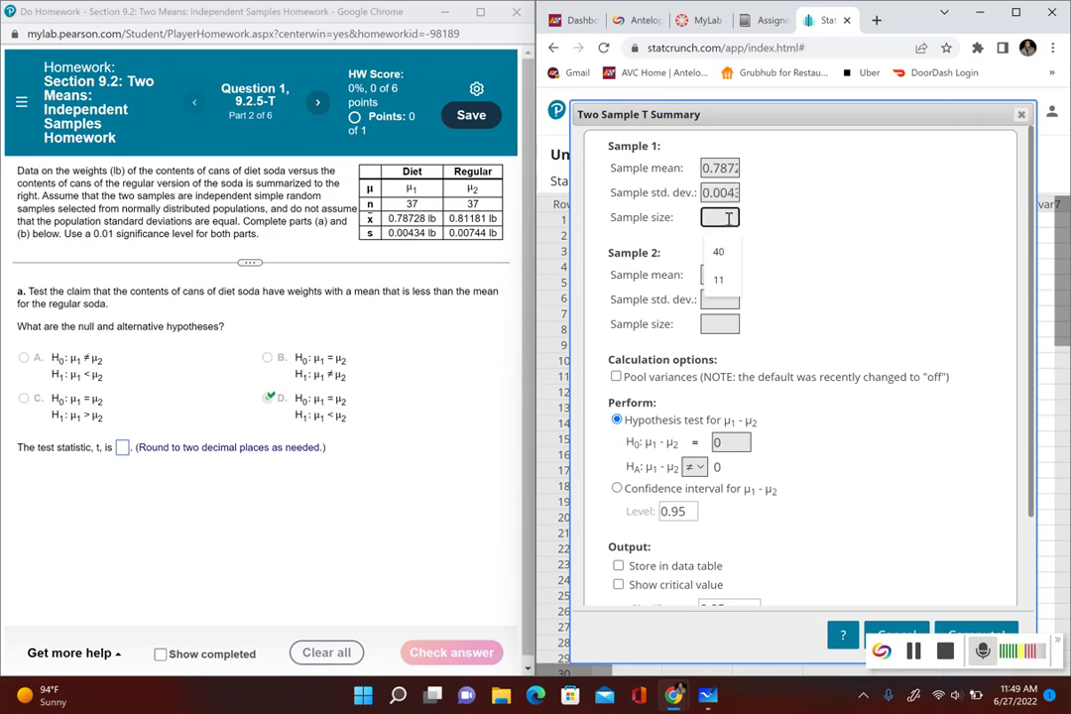
{"action": "type", "text": "37"}
Step: Enter the regular soda data as sample 2: mean 0.81181, standard deviation 0.00744 and sample size 37
{"action": "left_click", "coordinate": [730, 275]}
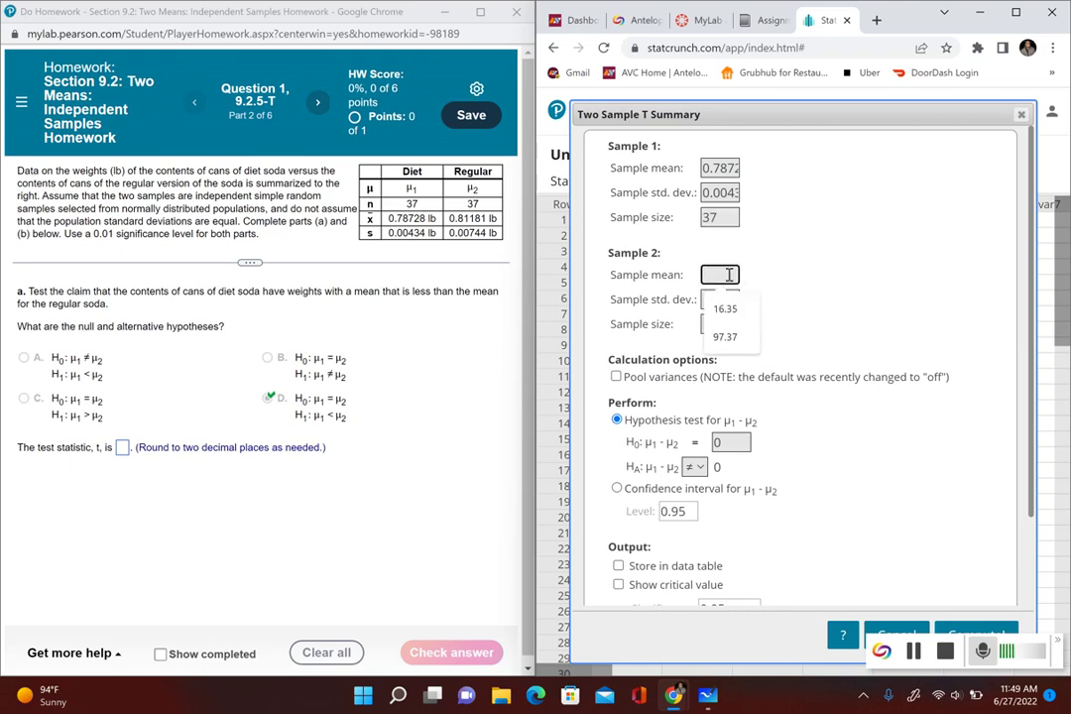
{"action": "type", "text": "0.8"}
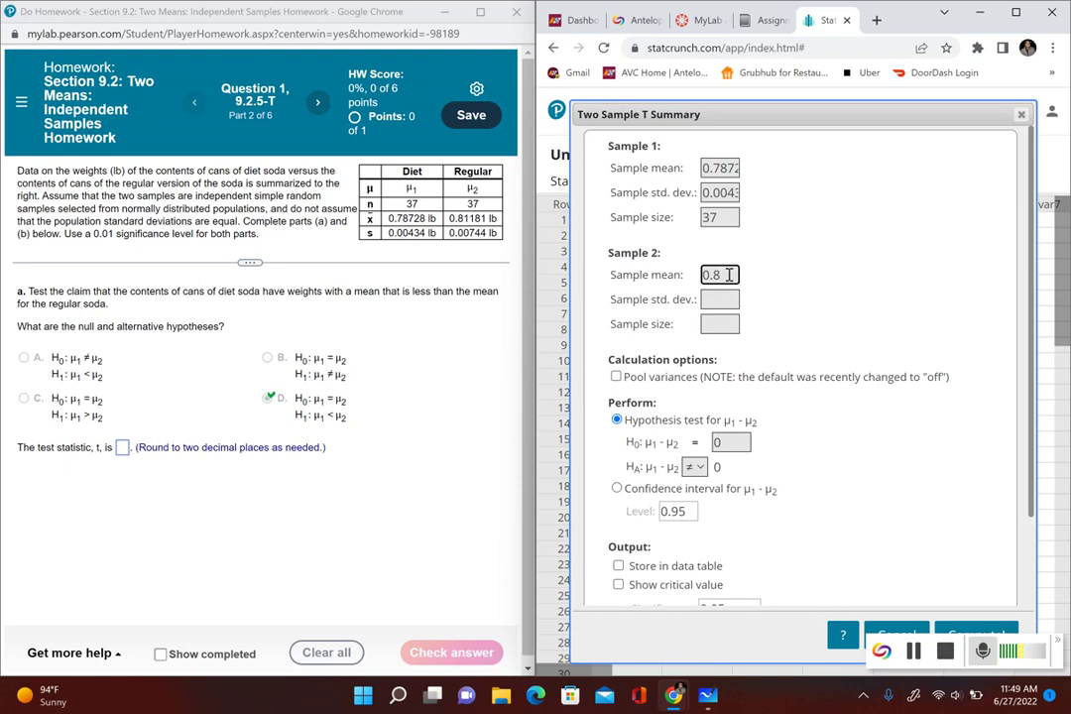
{"action": "type", "text": "1181"}
{"action": "key", "text": "Tab"}
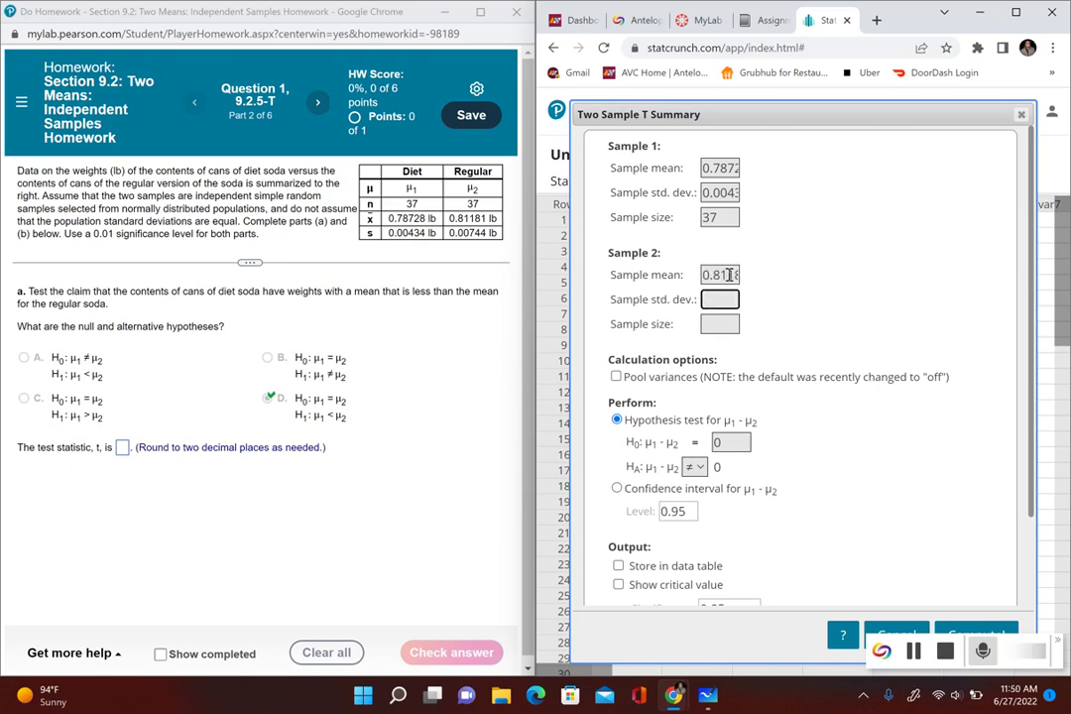
{"action": "type", "text": "0.00"}
{"action": "type", "text": "744"}
{"action": "left_click", "coordinate": [723, 323]}
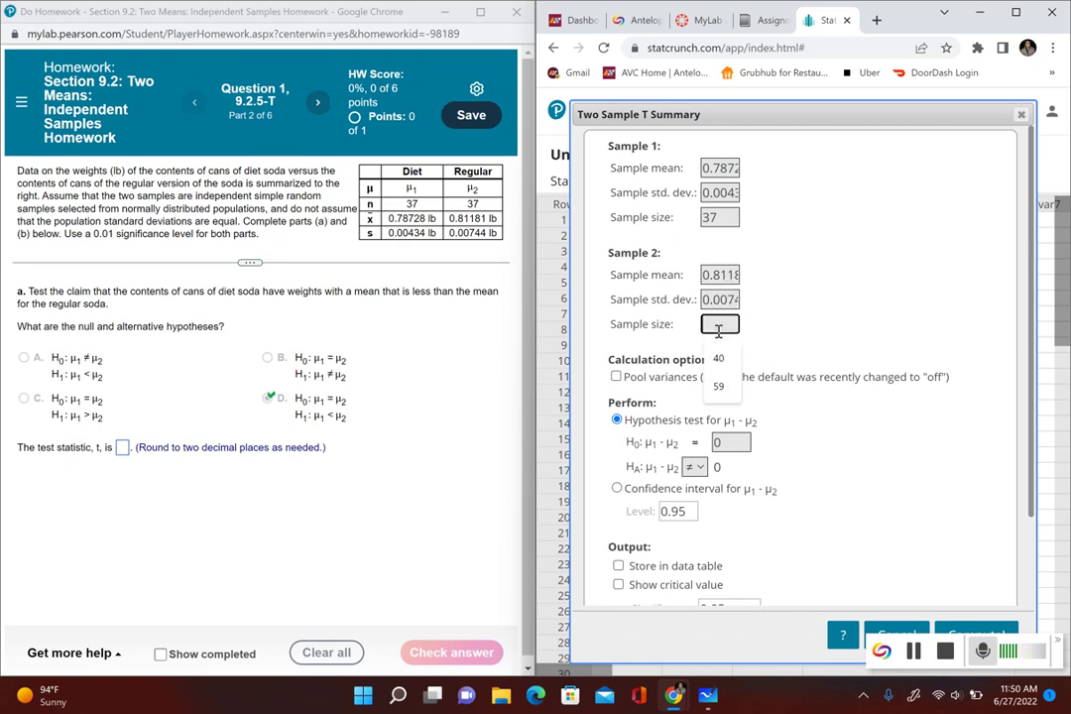
{"action": "type", "text": "37"}
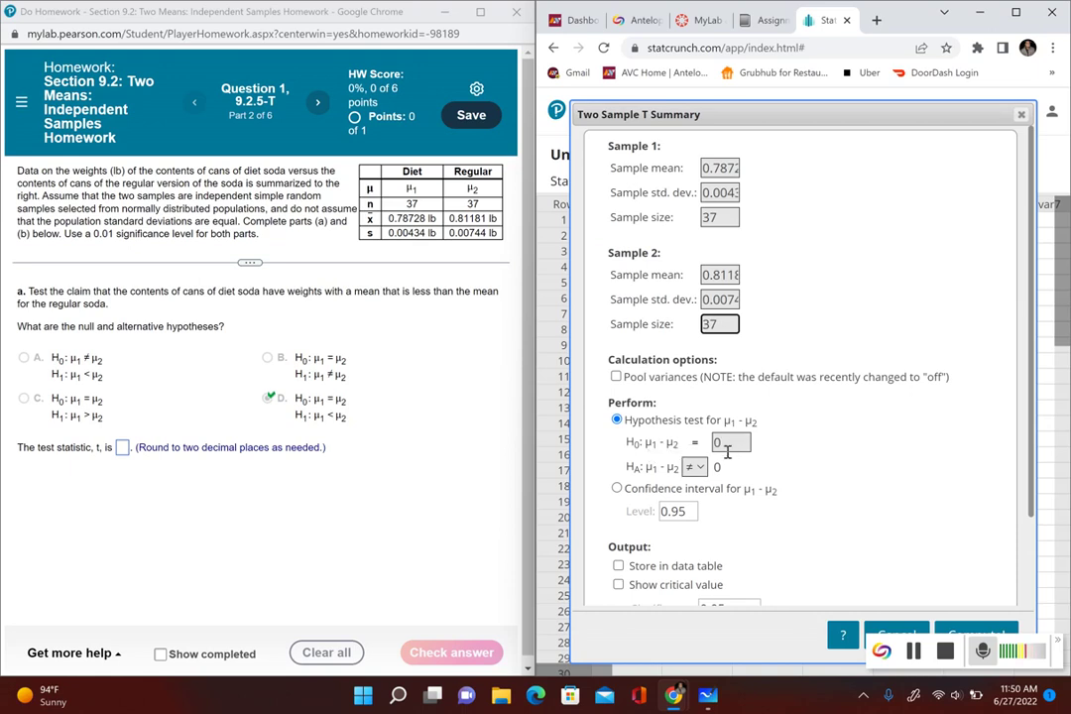
Step: Set the alternative hypothesis for μ1 - μ2 to < 0 and enable showing the critical value in the output
{"action": "left_click", "coordinate": [692, 470]}
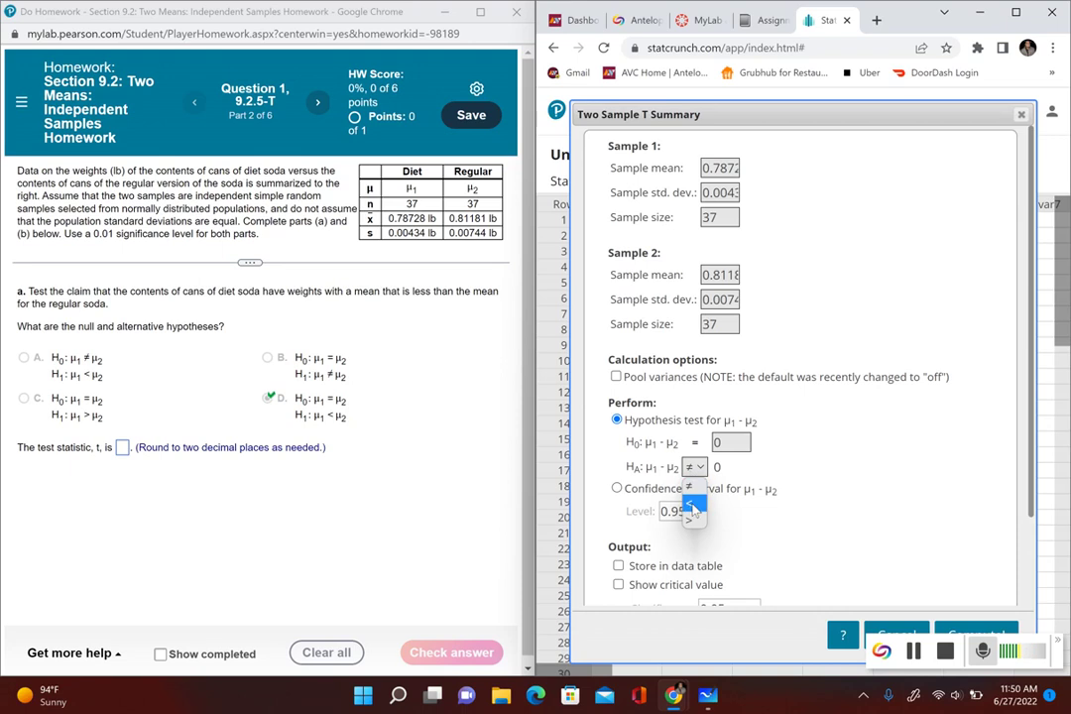
{"action": "left_click", "coordinate": [693, 505]}
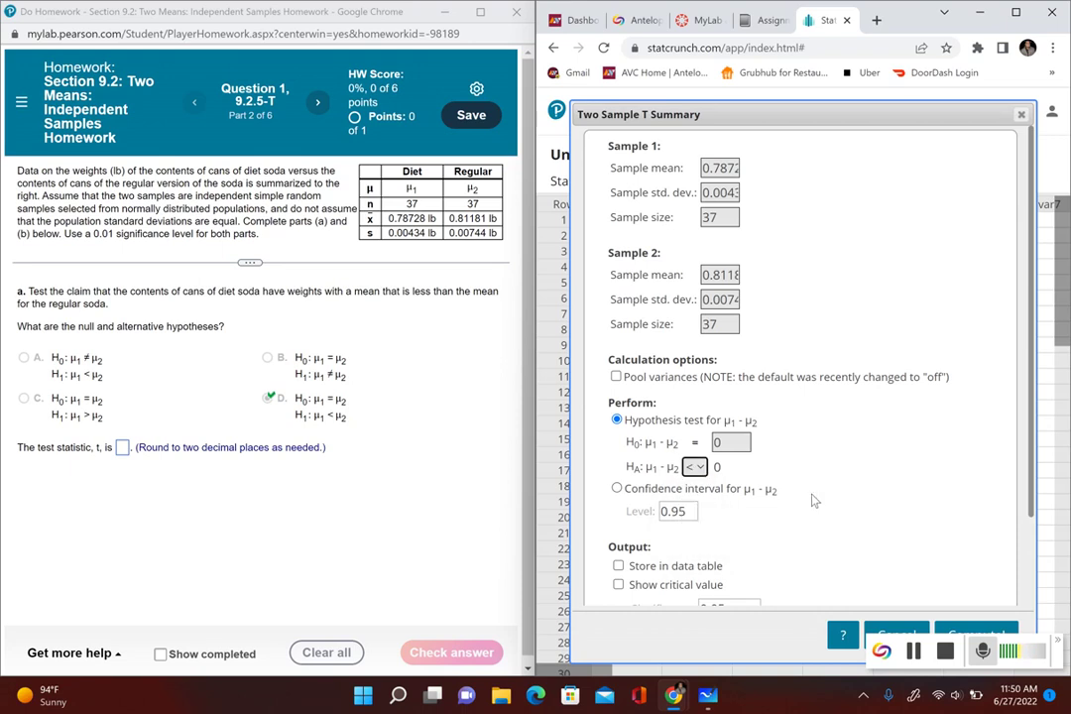
{"action": "scroll", "coordinate": [813, 501], "scroll_direction": "down", "scroll_amount": 2}
{"action": "left_click", "coordinate": [618, 511]}
{"action": "scroll", "coordinate": [618, 511], "scroll_direction": "down", "scroll_amount": 1}
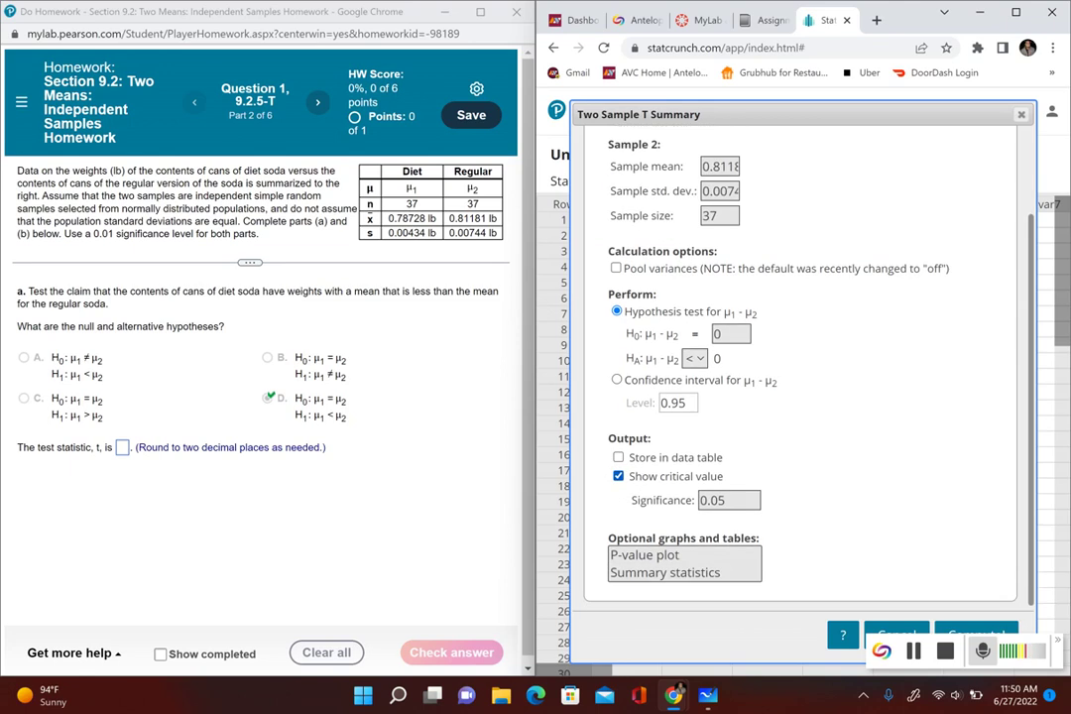
Step: Set the significance to 0.01 and compute the two-sample T test
{"action": "left_click", "coordinate": [746, 503]}
{"action": "left_click", "coordinate": [975, 633]}
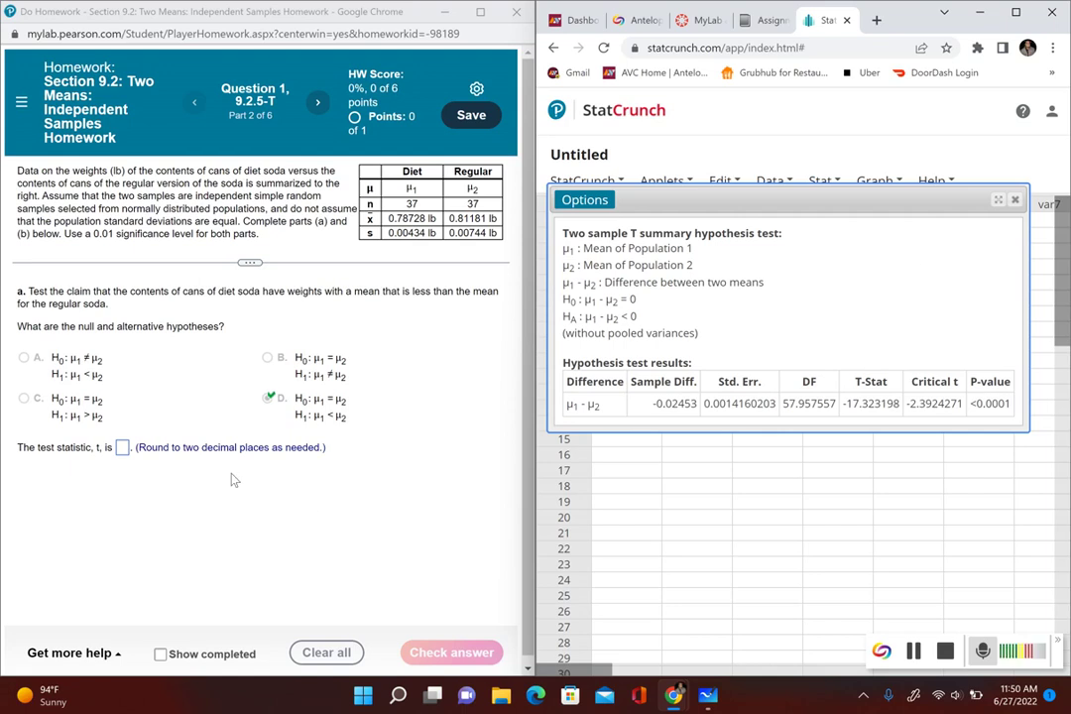
Step: Answer the test statistic question in the homework with -17.32 from the StatCrunch T-Stat and submit it for checking
{"action": "double_click", "coordinate": [873, 404]}
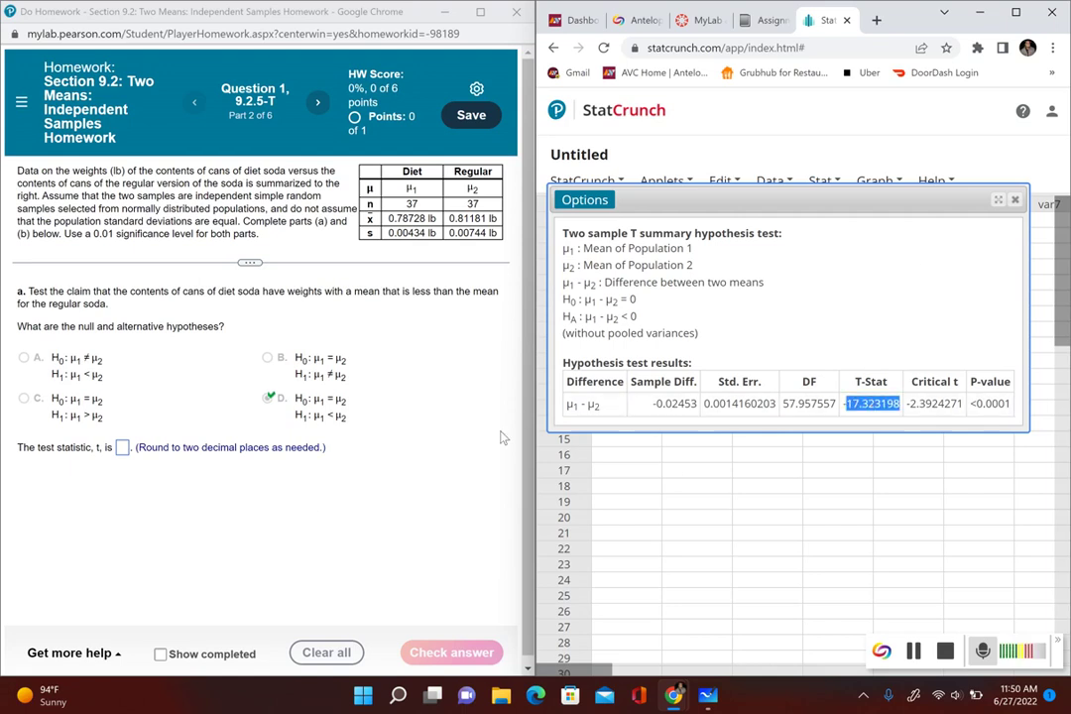
{"action": "left_click", "coordinate": [123, 448]}
{"action": "type", "text": "-17"}
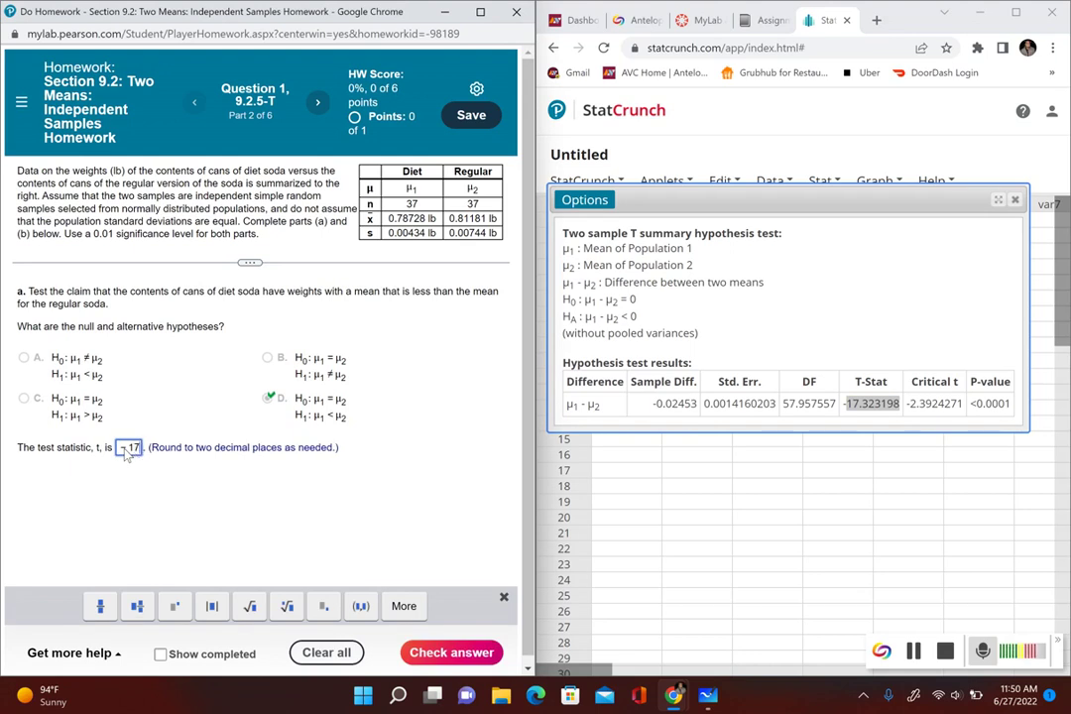
{"action": "type", "text": ".32"}
{"action": "key", "text": "Return"}
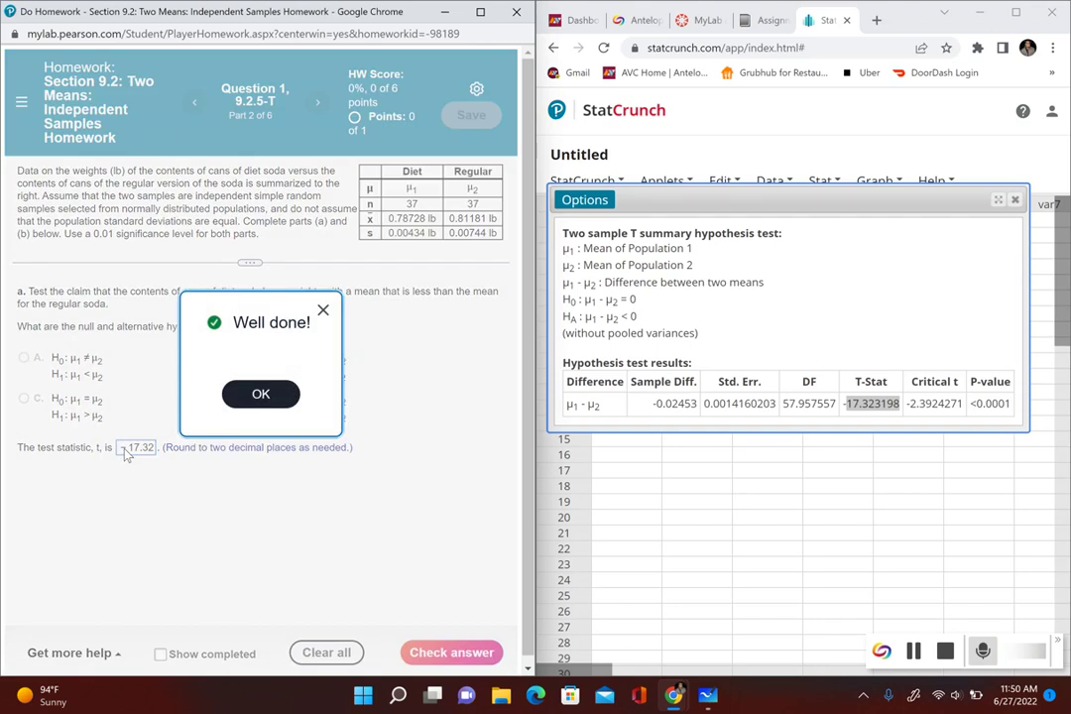
{"action": "left_click", "coordinate": [261, 394]}
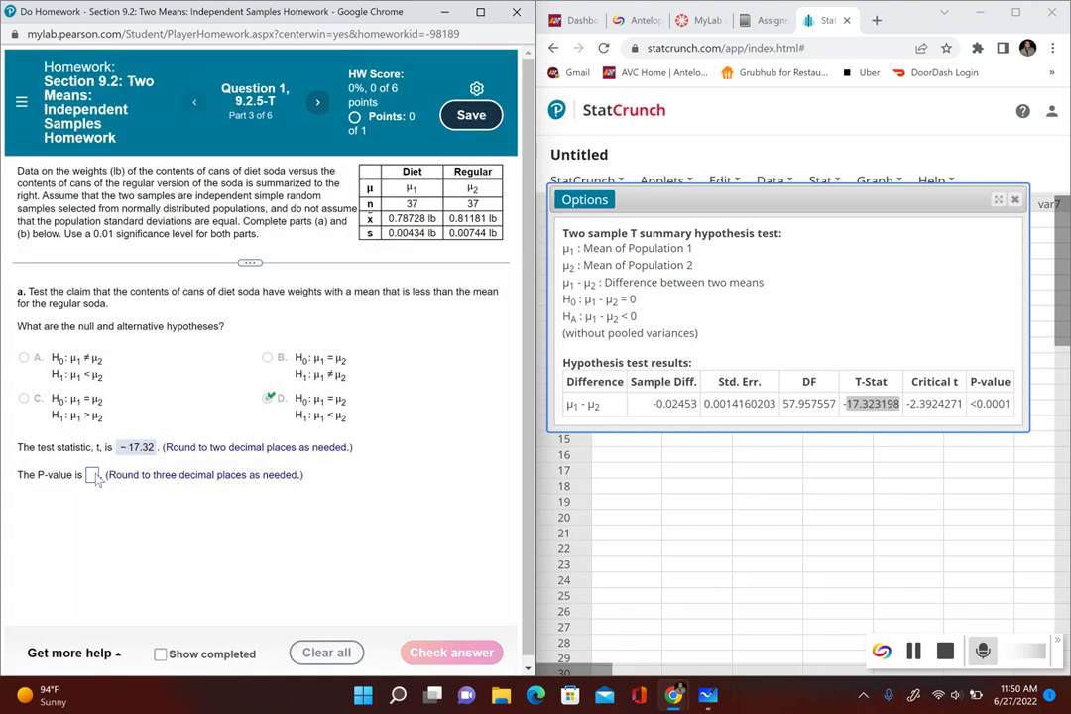
Step: Answer the P-value question with 0.000, based on the StatCrunch P-value, and submit it for checking
{"action": "left_click", "coordinate": [93, 475]}
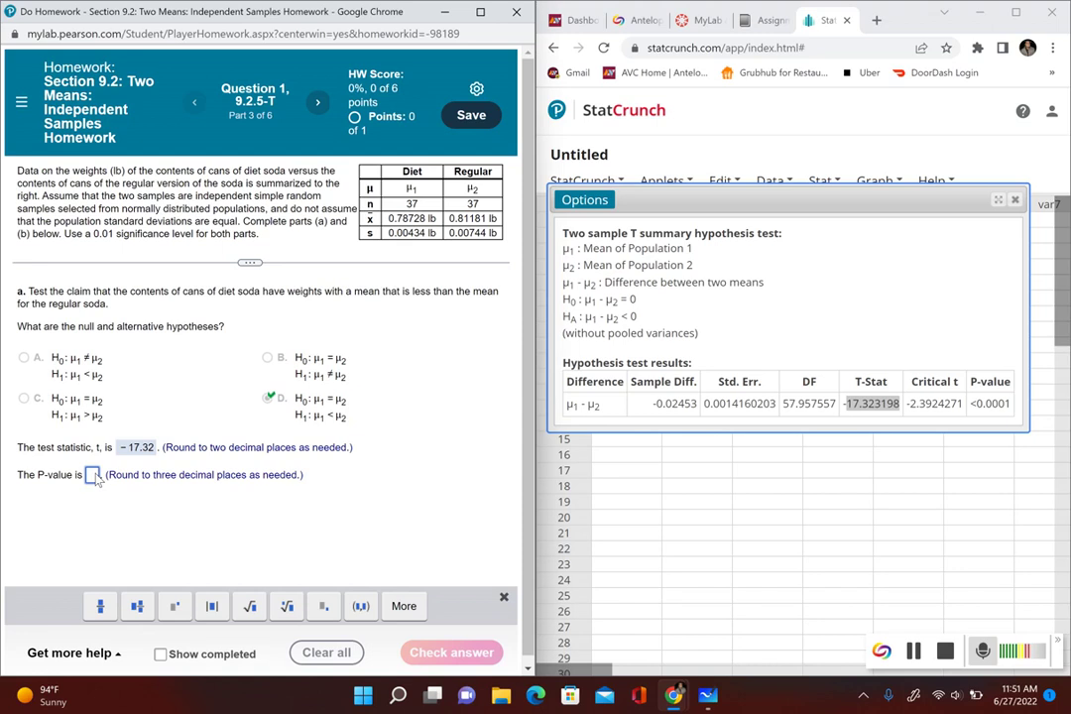
{"action": "double_click", "coordinate": [1001, 410]}
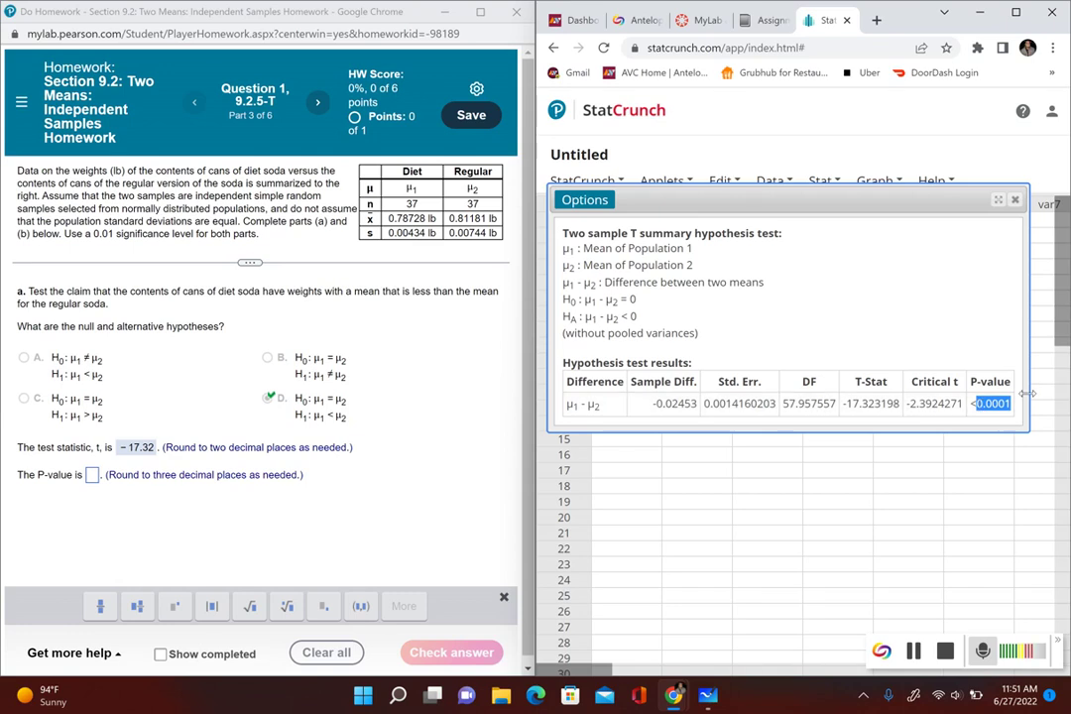
{"action": "left_click_drag", "start_coordinate": [975, 405], "coordinate": [1008, 411]}
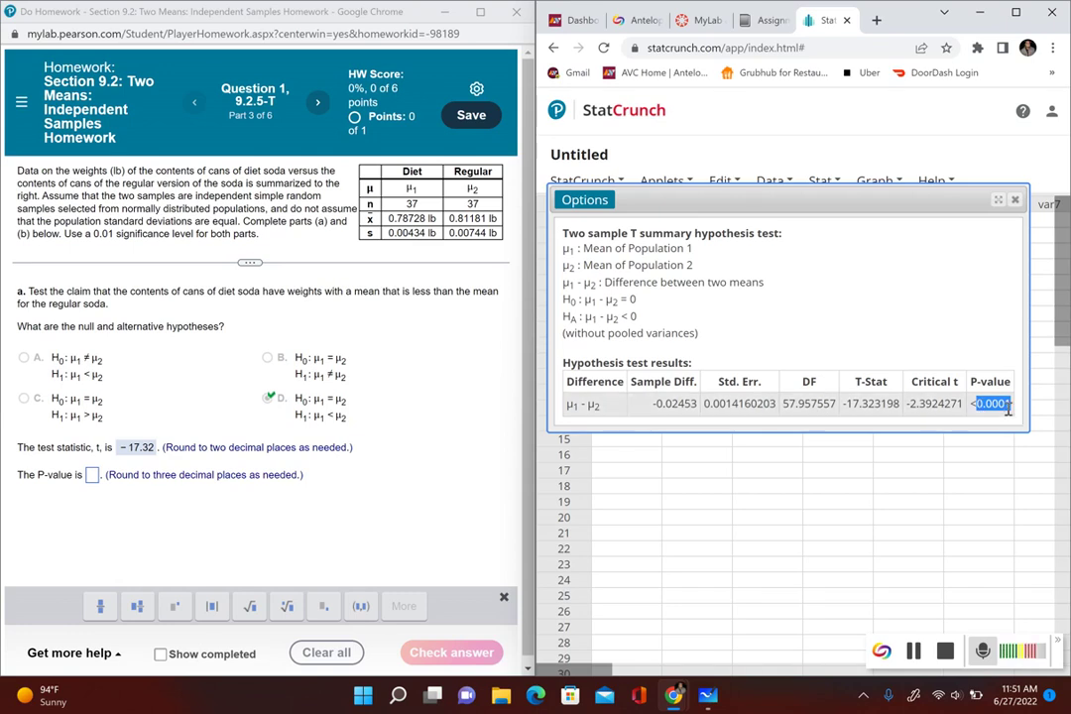
{"action": "left_click", "coordinate": [92, 477]}
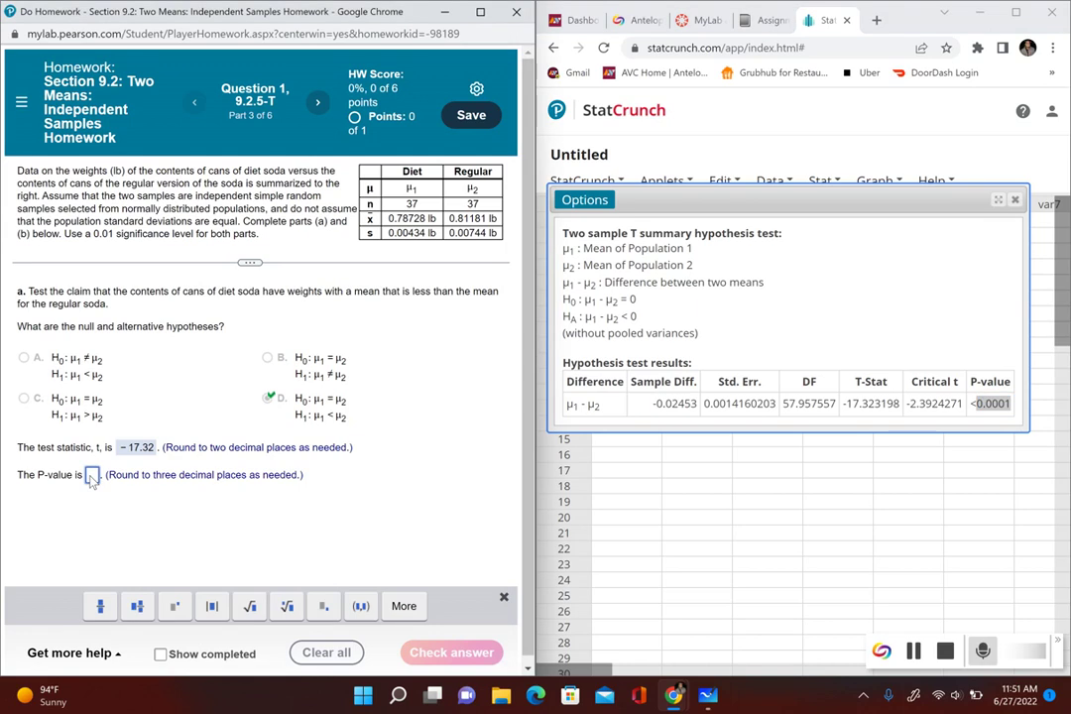
{"action": "type", "text": "0.000"}
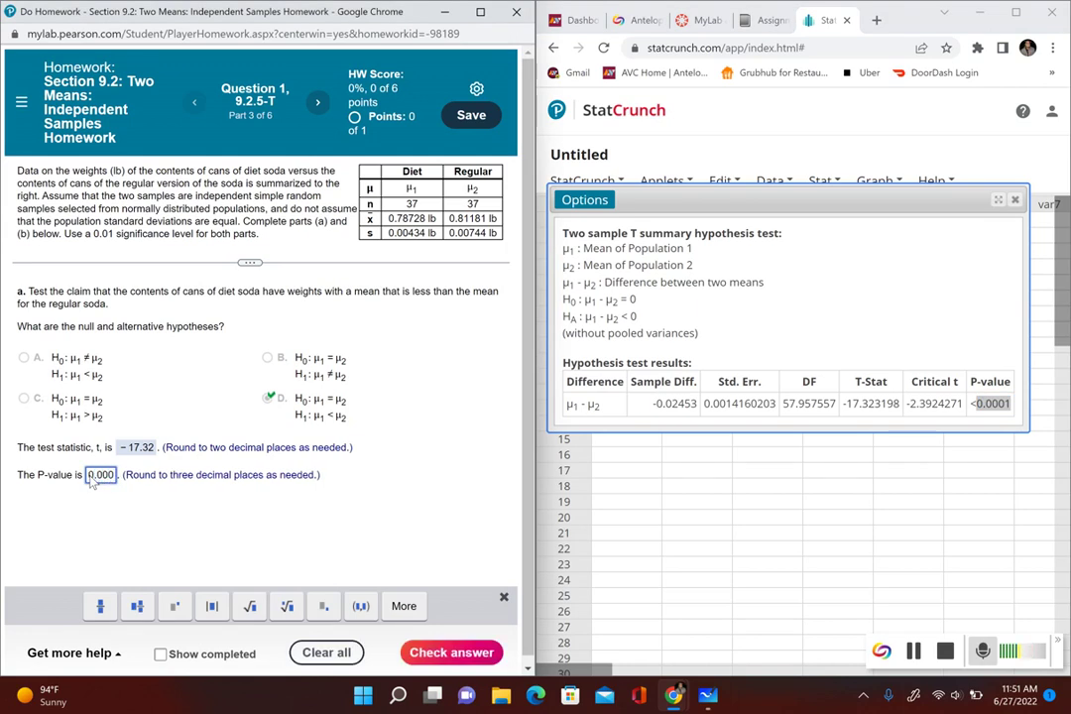
{"action": "key", "text": "Return"}
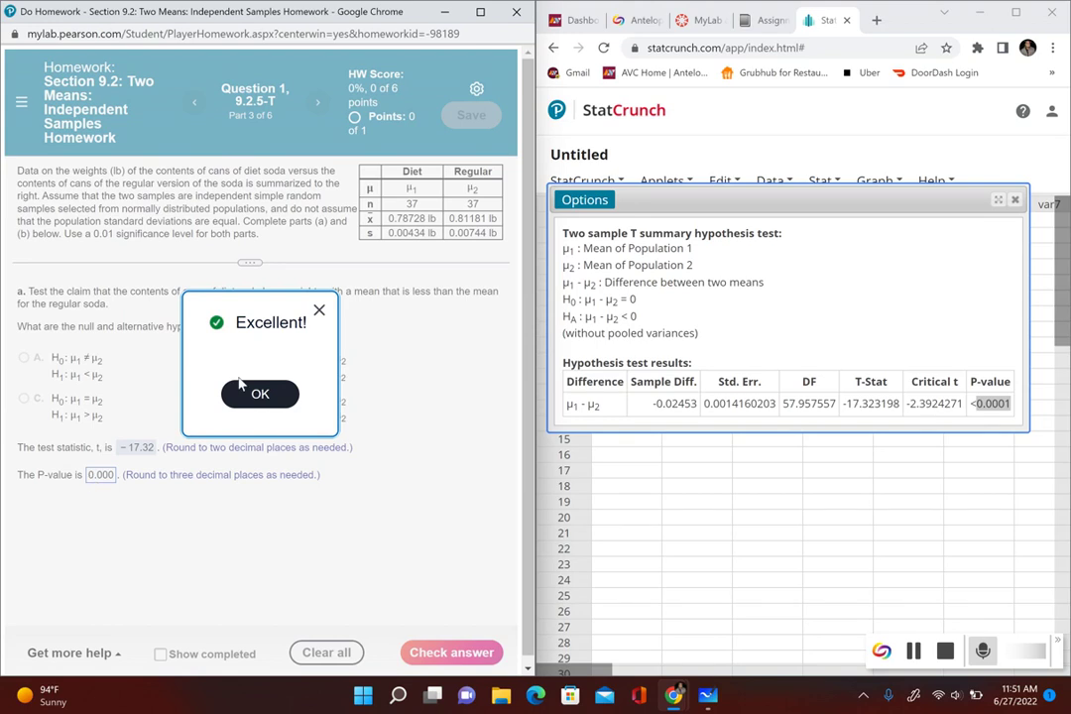
{"action": "left_click", "coordinate": [258, 394]}
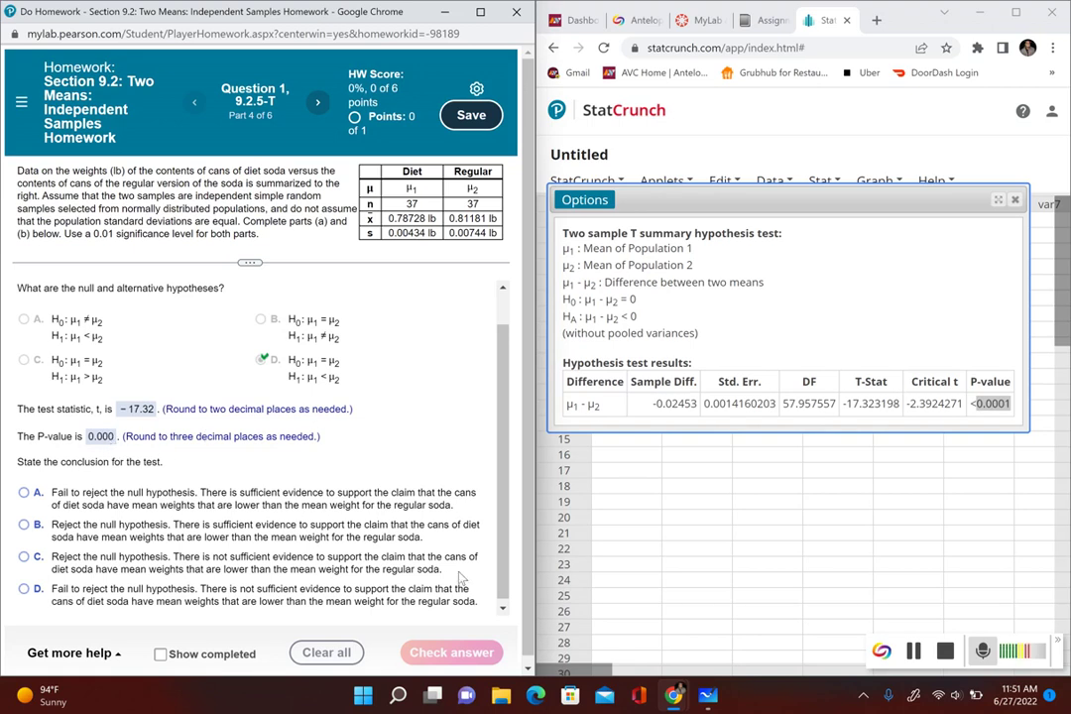
Step: Switch to Microsoft Whiteboard and handwrite "P-value" with 0.000 beneath it, below the hypotheses
{"action": "left_click", "coordinate": [710, 698]}
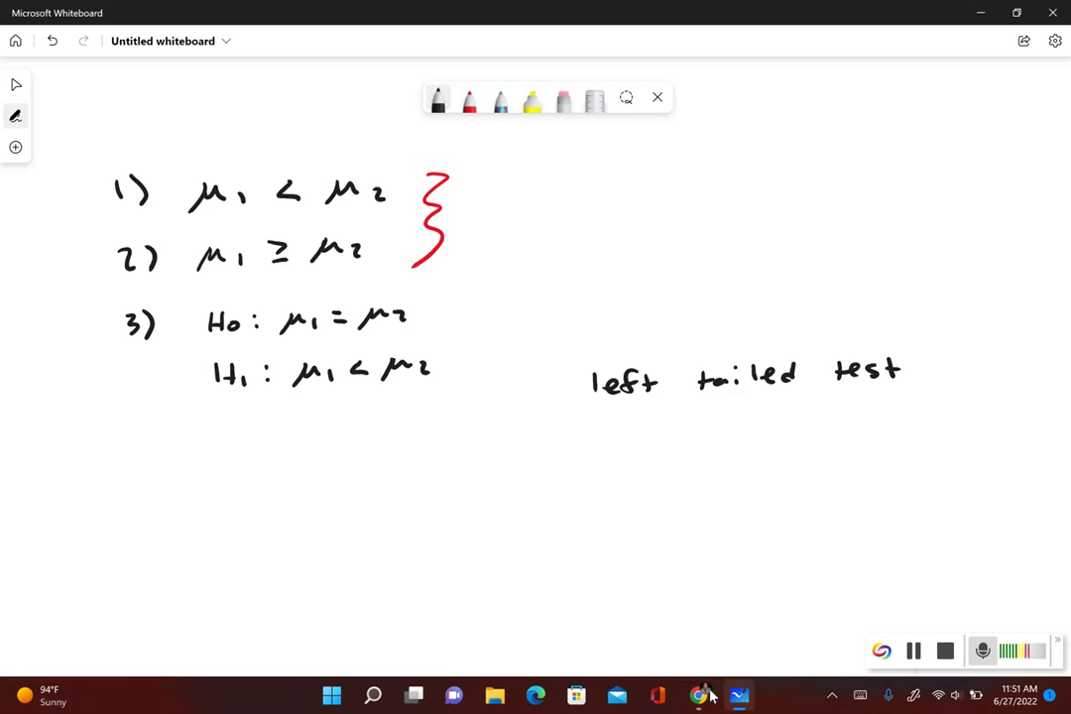
{"action": "mouse_move", "coordinate": [147, 465]}
{"action": "left_mouse_down"}
{"action": "mouse_move", "coordinate": [146, 492]}
{"action": "mouse_move", "coordinate": [148, 481]}
{"action": "left_mouse_up"}
{"action": "left_click_drag", "start_coordinate": [167, 480], "coordinate": [206, 475]}
{"action": "mouse_move", "coordinate": [227, 477]}
{"action": "left_mouse_down"}
{"action": "mouse_move", "coordinate": [231, 490]}
{"action": "mouse_move", "coordinate": [279, 490]}
{"action": "left_mouse_up"}
{"action": "left_click_drag", "start_coordinate": [285, 483], "coordinate": [303, 482]}
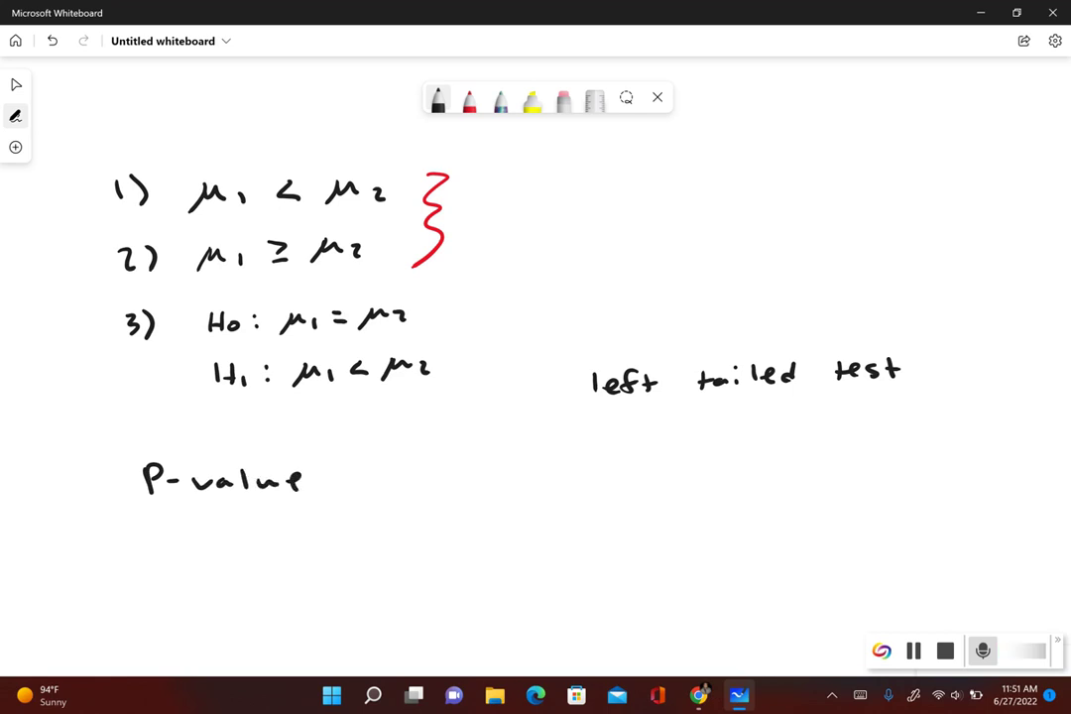
{"action": "left_click", "coordinate": [207, 534]}
{"action": "left_click_drag", "start_coordinate": [202, 522], "coordinate": [253, 523]}
{"action": "mouse_move", "coordinate": [285, 523]}
{"action": "left_mouse_down"}
{"action": "mouse_move", "coordinate": [275, 532]}
{"action": "mouse_move", "coordinate": [283, 522]}
{"action": "left_mouse_up"}
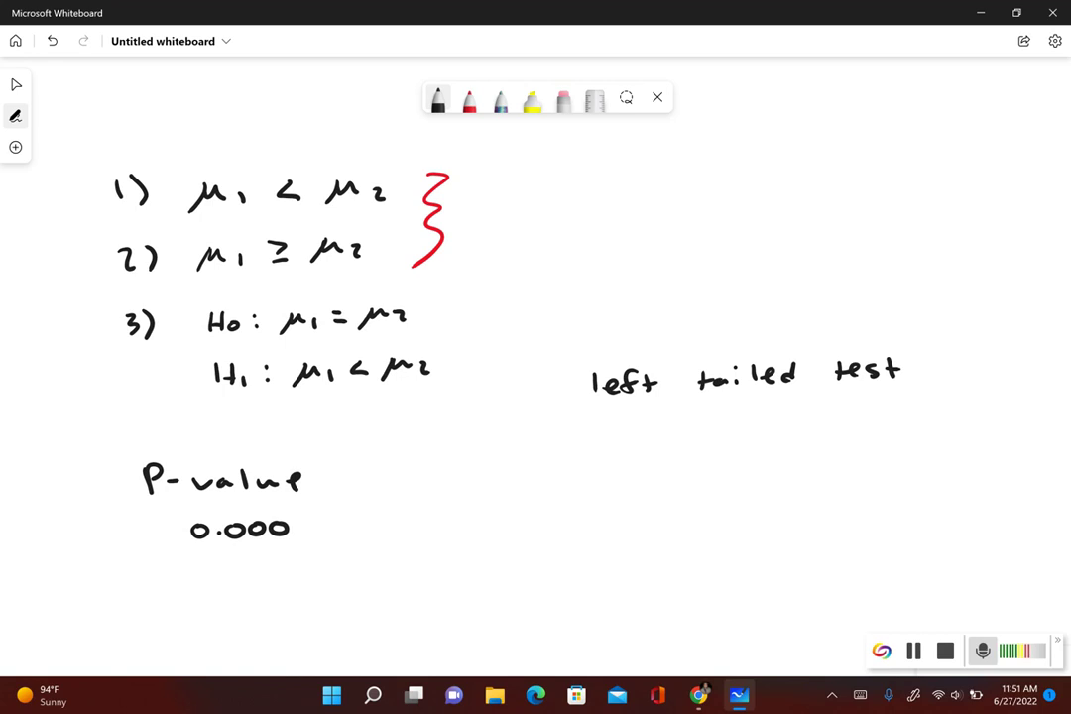
Step: Complete the handwritten comparison so it reads P-value ≤ α, with 0.000 ≤ 0.01 on the line beneath
{"action": "mouse_move", "coordinate": [446, 472]}
{"action": "left_mouse_down"}
{"action": "mouse_move", "coordinate": [469, 484]}
{"action": "mouse_move", "coordinate": [447, 511]}
{"action": "mouse_move", "coordinate": [478, 511]}
{"action": "left_mouse_up"}
{"action": "left_click", "coordinate": [462, 523]}
{"action": "left_click_drag", "start_coordinate": [496, 512], "coordinate": [500, 524]}
{"action": "left_click_drag", "start_coordinate": [377, 472], "coordinate": [377, 485]}
{"action": "mouse_move", "coordinate": [367, 488]}
{"action": "left_mouse_down"}
{"action": "mouse_move", "coordinate": [378, 488]}
{"action": "mouse_move", "coordinate": [367, 522]}
{"action": "left_mouse_up"}
{"action": "left_click_drag", "start_coordinate": [366, 535], "coordinate": [382, 534]}
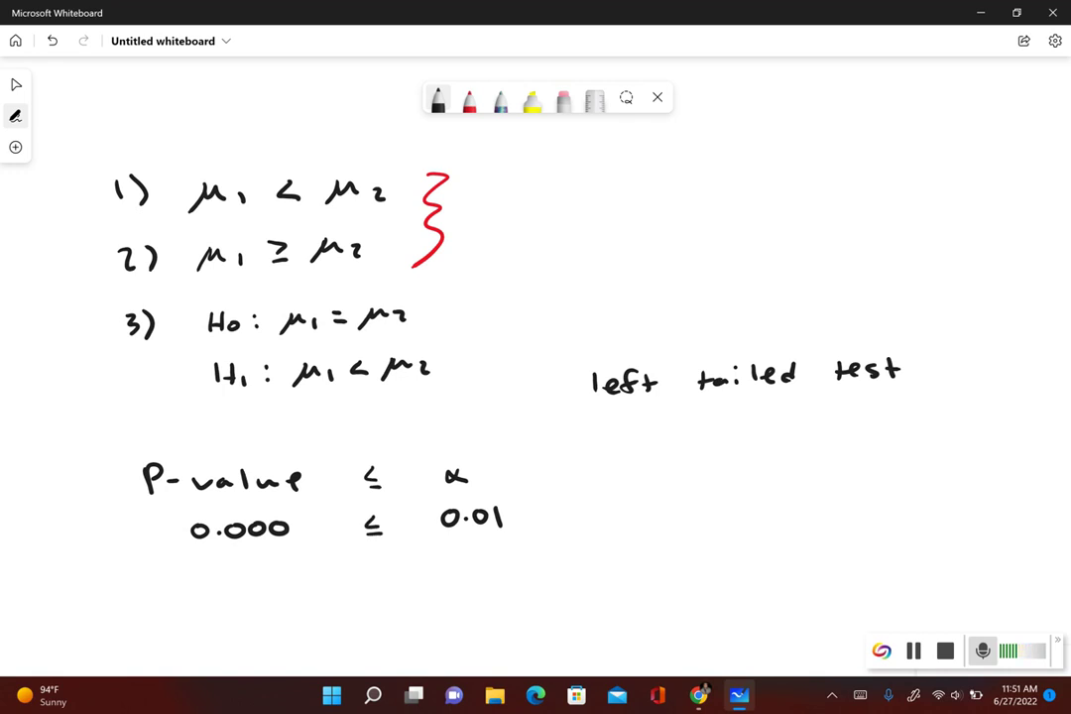
Step: Handwrite the decision "reject H0" below the P-value comparison
{"action": "left_click_drag", "start_coordinate": [214, 593], "coordinate": [248, 605]}
{"action": "left_click", "coordinate": [235, 600]}
{"action": "mouse_move", "coordinate": [260, 594]}
{"action": "left_mouse_down"}
{"action": "mouse_move", "coordinate": [250, 610]}
{"action": "mouse_move", "coordinate": [293, 605]}
{"action": "left_mouse_up"}
{"action": "left_click_drag", "start_coordinate": [311, 586], "coordinate": [311, 607]}
{"action": "mouse_move", "coordinate": [304, 593]}
{"action": "left_mouse_down"}
{"action": "mouse_move", "coordinate": [348, 602]}
{"action": "mouse_move", "coordinate": [380, 607]}
{"action": "left_mouse_up"}
{"action": "left_click_drag", "start_coordinate": [363, 596], "coordinate": [380, 595]}
{"action": "mouse_move", "coordinate": [397, 594]}
{"action": "left_mouse_down"}
{"action": "mouse_move", "coordinate": [389, 606]}
{"action": "mouse_move", "coordinate": [397, 594]}
{"action": "left_mouse_up"}
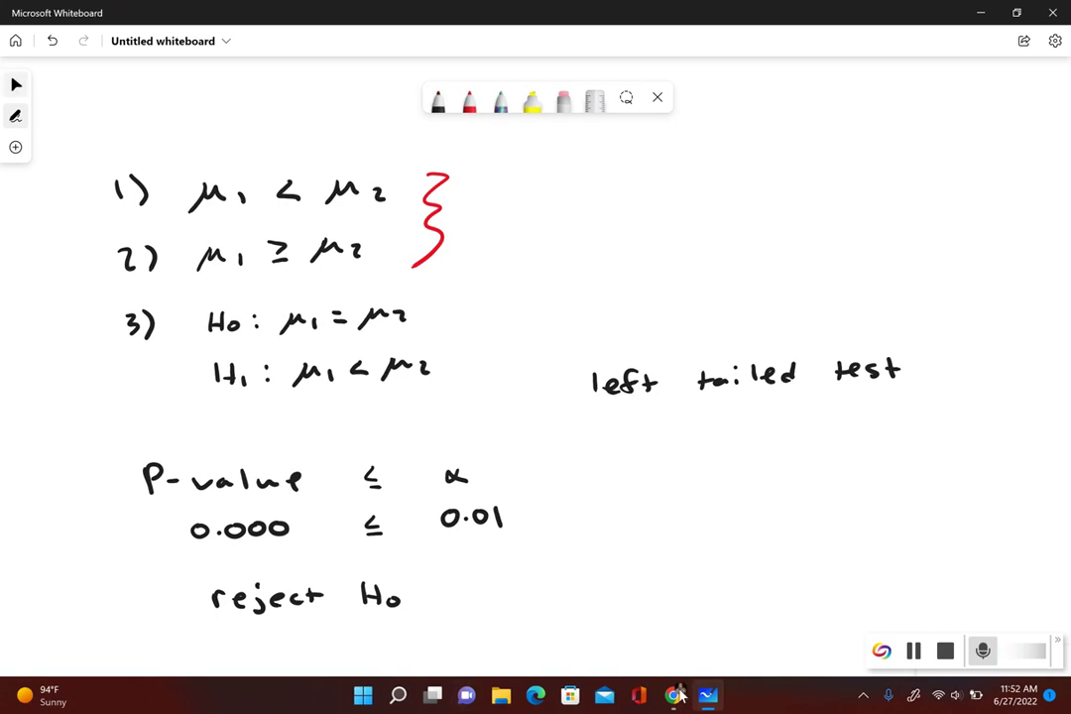
Step: Return to the homework window, maximize it, and submit conclusion B: reject the null hypothesis, sufficient evidence supports the claim
{"action": "mouse_move", "coordinate": [673, 694]}
{"action": "left_click", "coordinate": [729, 617]}
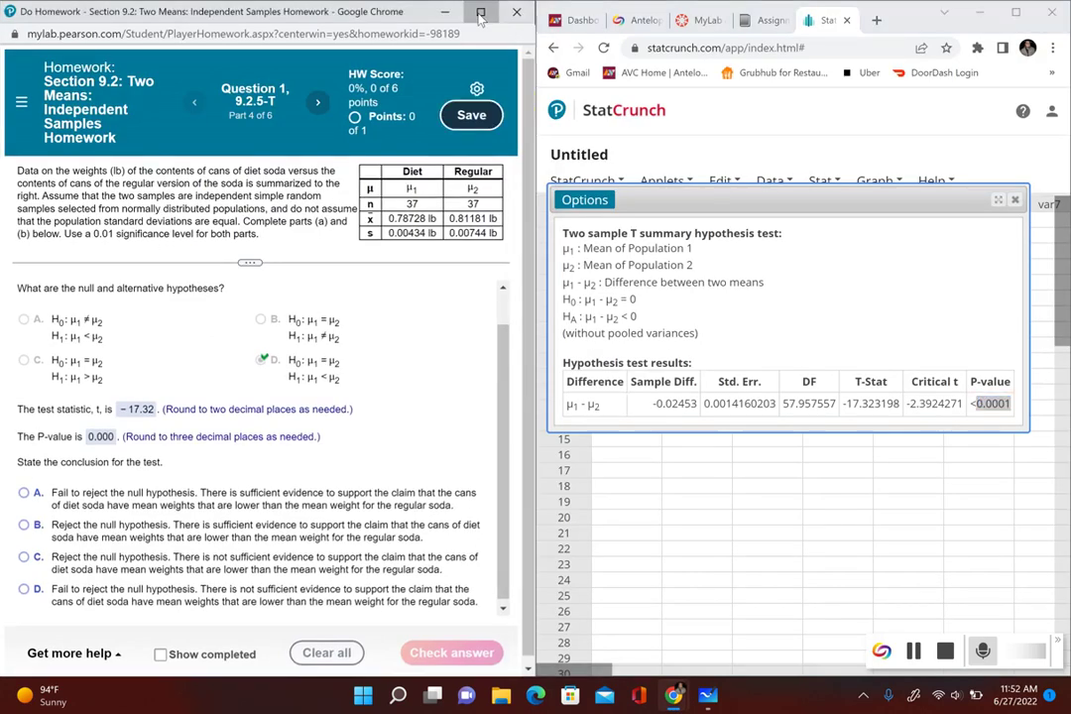
{"action": "double_click", "coordinate": [406, 13]}
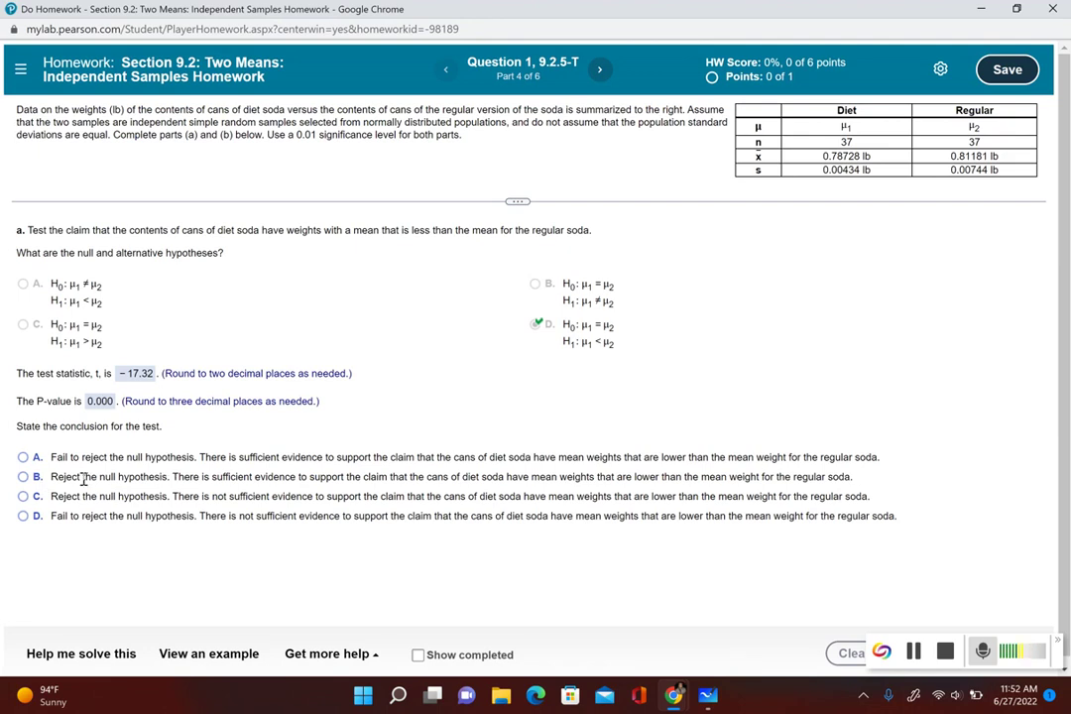
{"action": "left_click", "coordinate": [24, 477]}
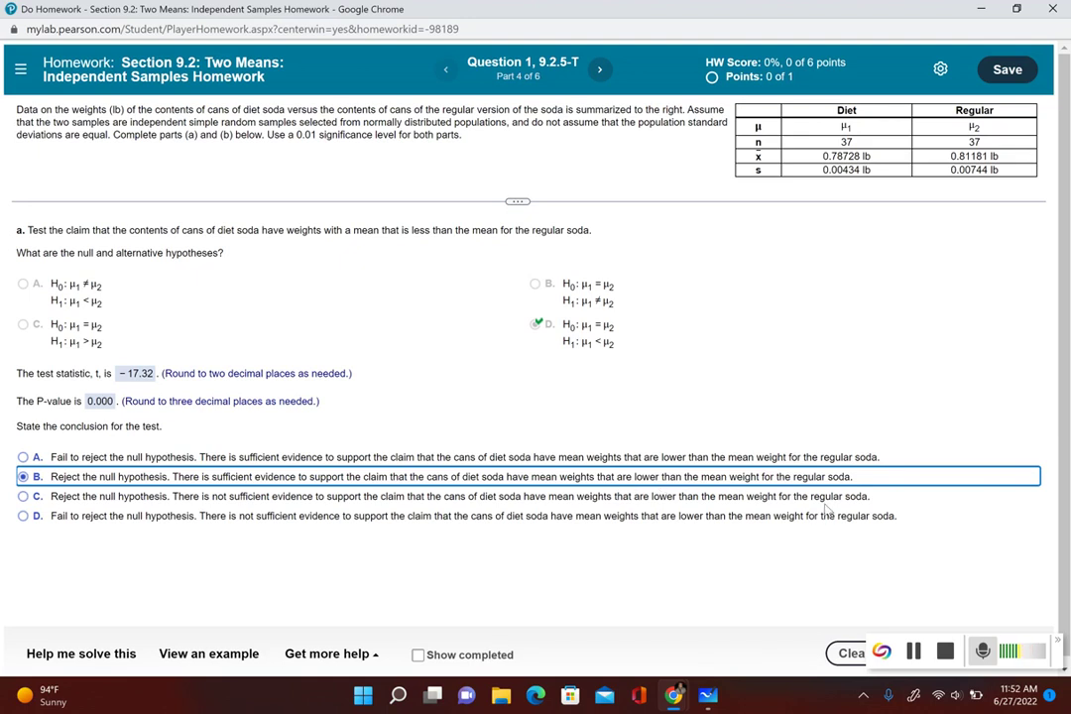
{"action": "key", "text": "Return"}
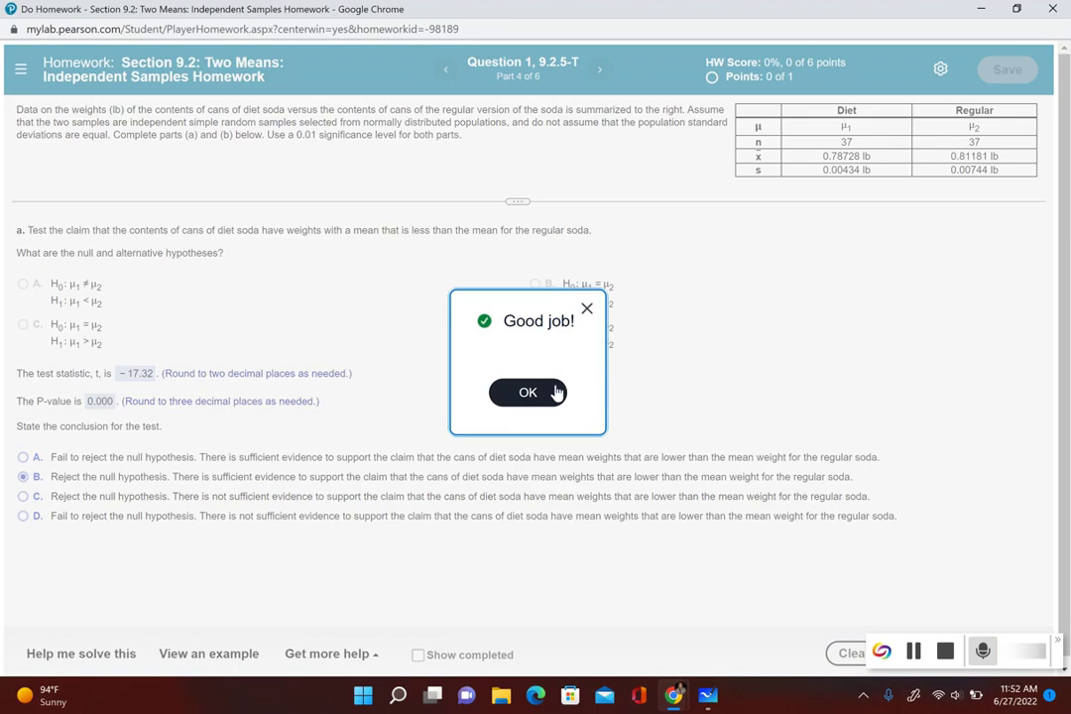
{"action": "left_click", "coordinate": [530, 393]}
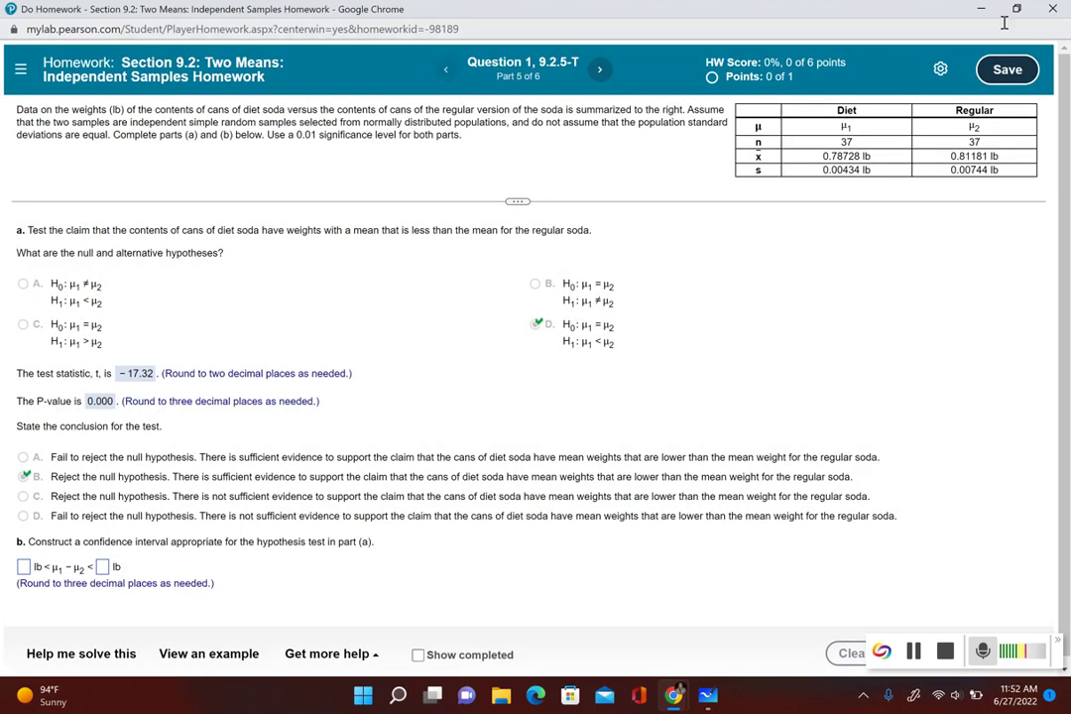
Step: Place the homework beside StatCrunch again and edit the T test to perform a confidence interval for μ1 - μ2
{"action": "mouse_move", "coordinate": [1022, 12]}
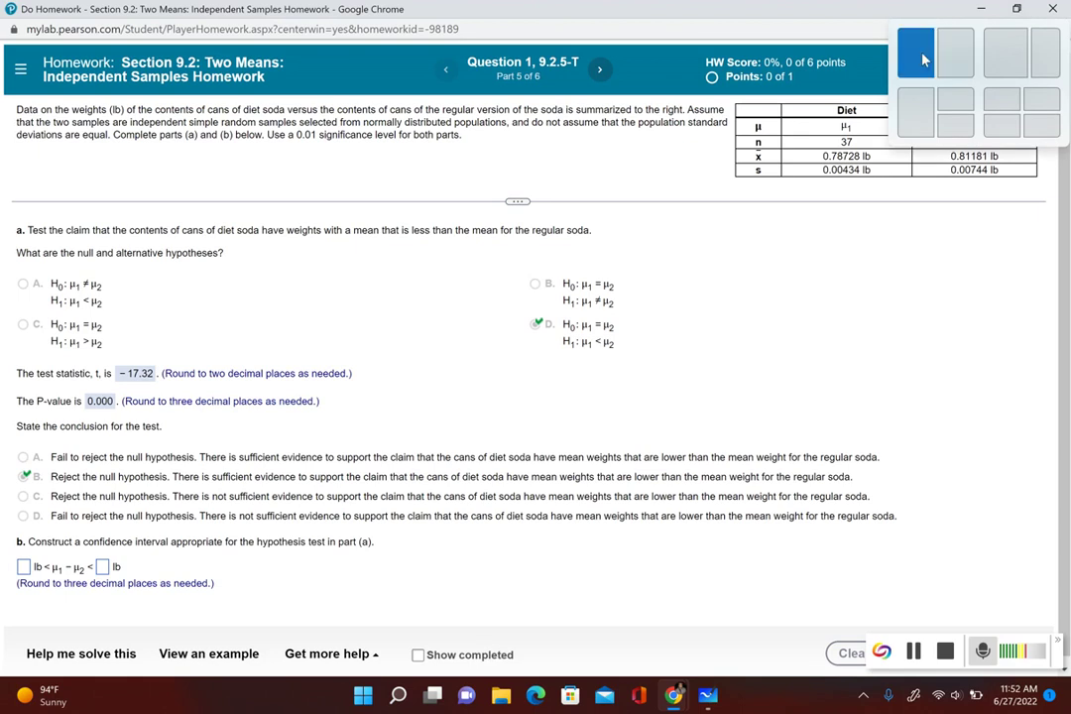
{"action": "left_click", "coordinate": [873, 45]}
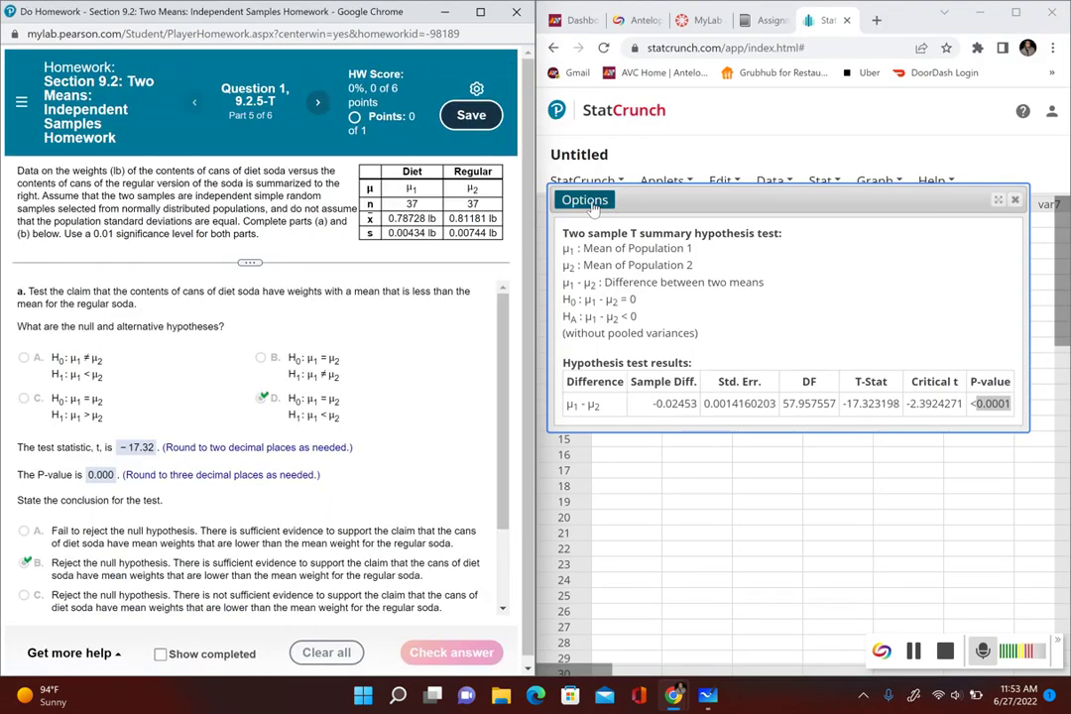
{"action": "left_click", "coordinate": [591, 204]}
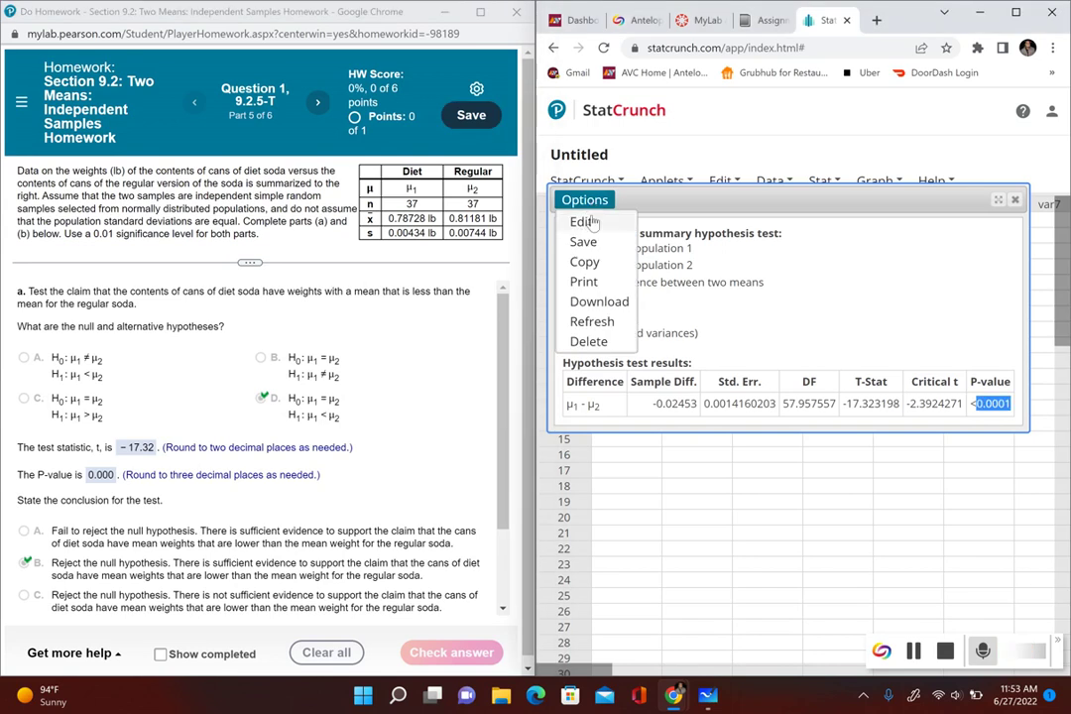
{"action": "left_click", "coordinate": [586, 222]}
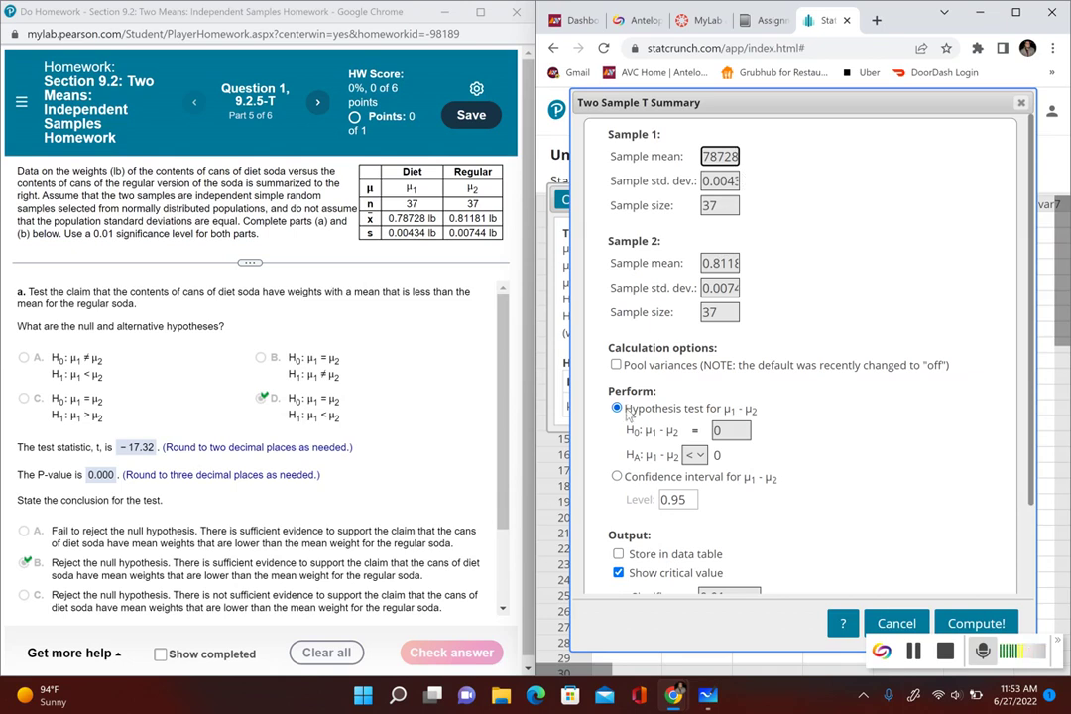
{"action": "left_click", "coordinate": [617, 477]}
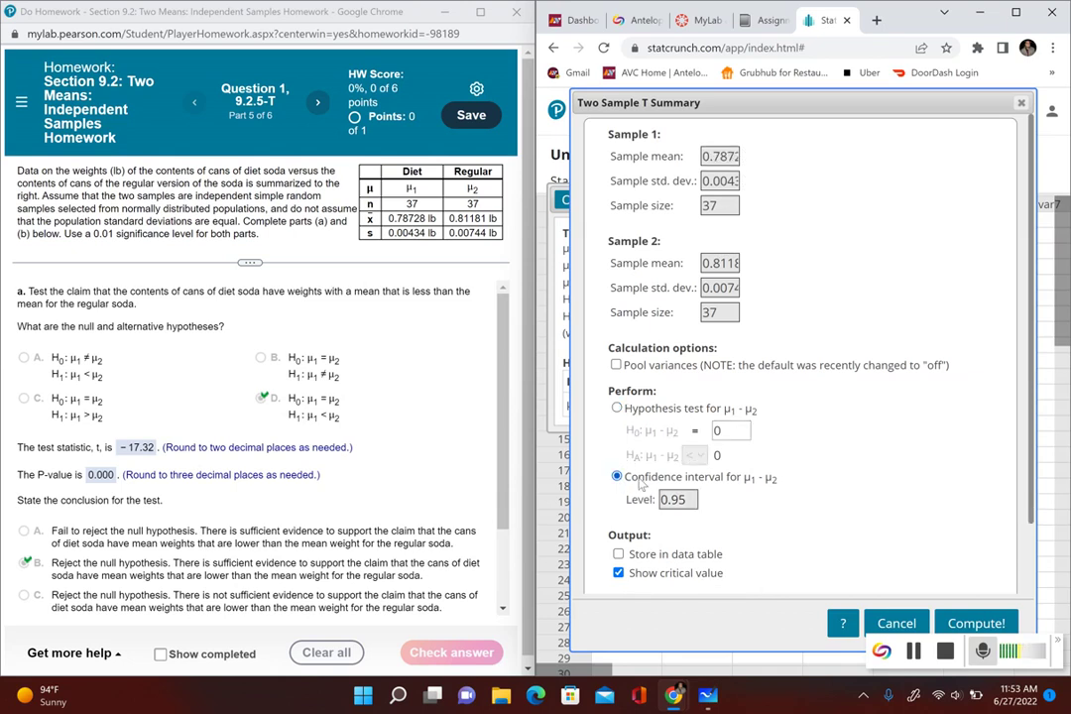
{"action": "double_click", "coordinate": [683, 500]}
Step: Switch to Microsoft Whiteboard and handwrite "one tailed test" below "reject H0"
{"action": "left_click", "coordinate": [708, 694]}
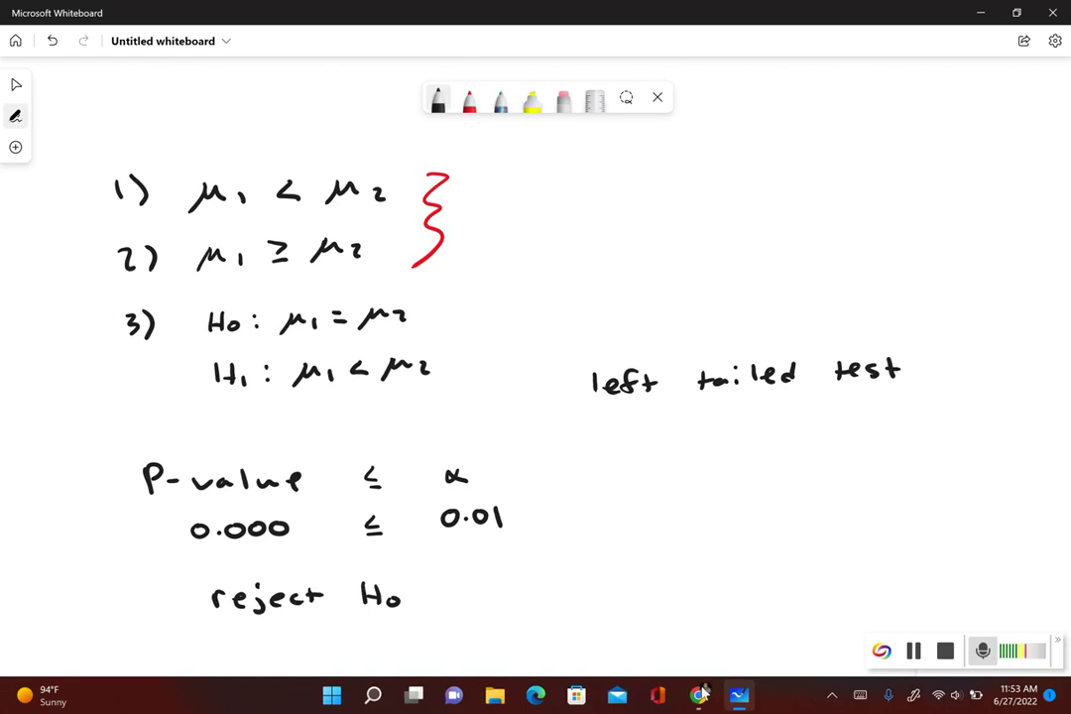
{"action": "scroll", "coordinate": [536, 357], "scroll_direction": "down", "scroll_amount": 2}
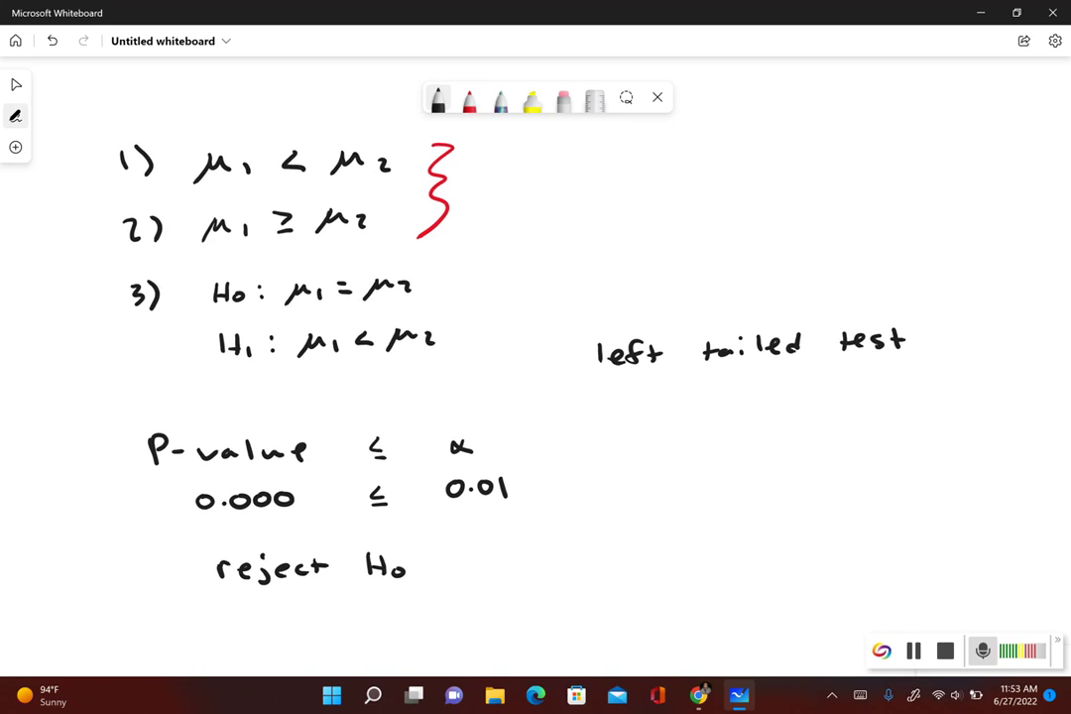
{"action": "scroll", "coordinate": [536, 357], "scroll_direction": "down", "scroll_amount": 3}
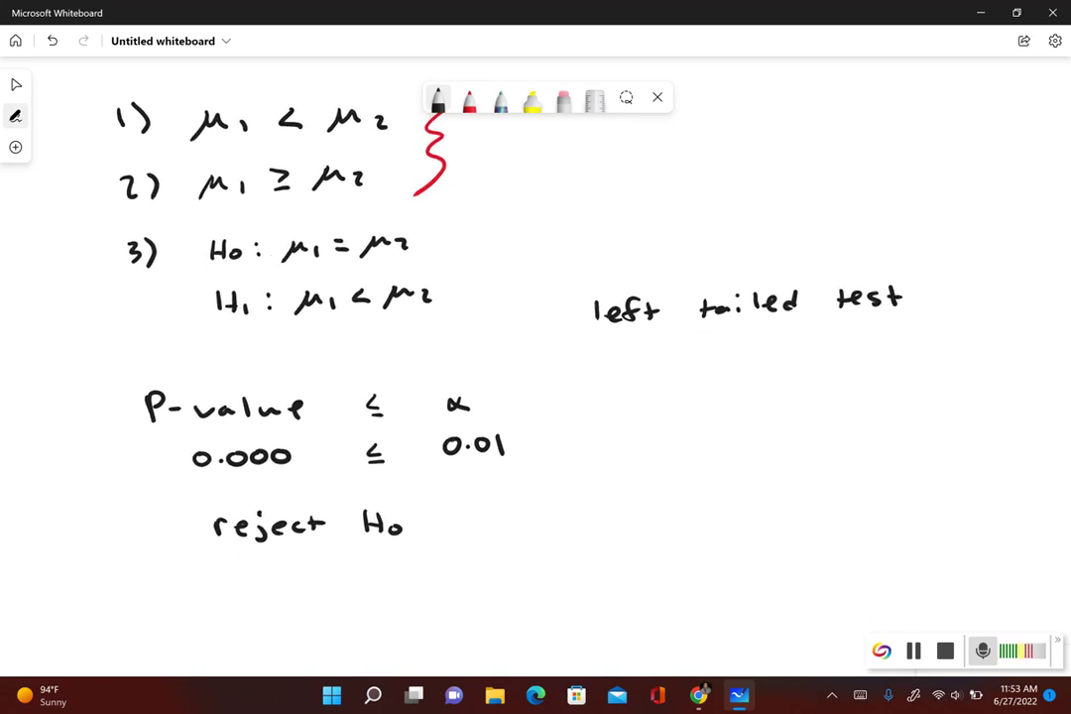
{"action": "scroll", "coordinate": [535, 357], "scroll_direction": "down", "scroll_amount": 3}
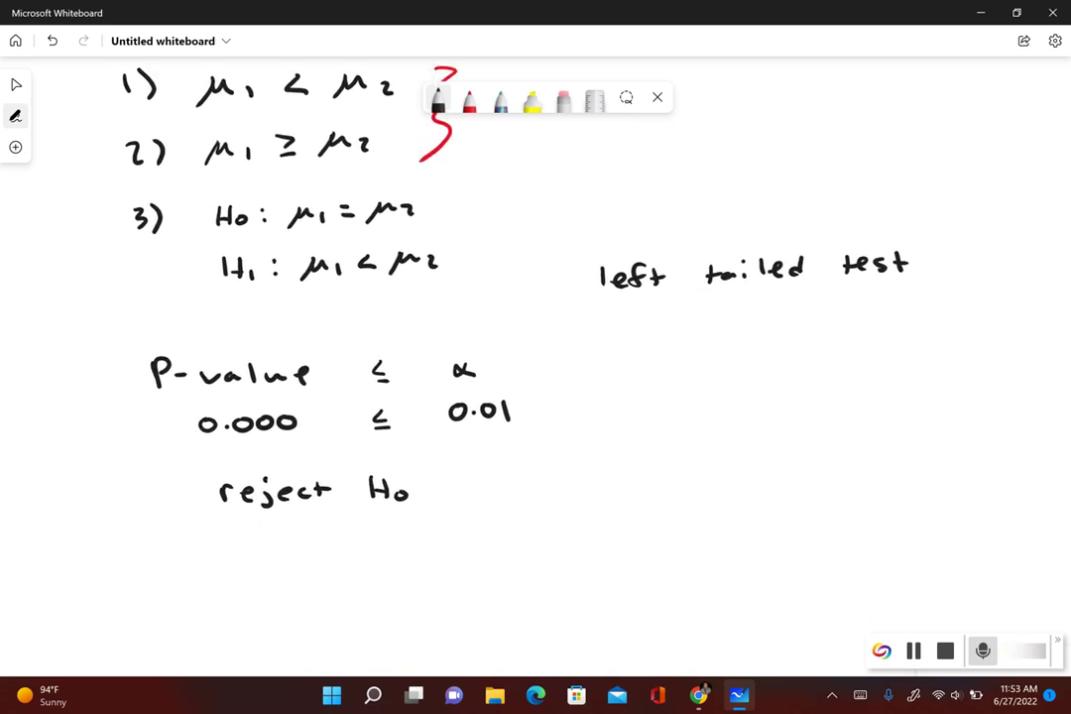
{"action": "left_click_drag", "start_coordinate": [179, 591], "coordinate": [199, 606]}
{"action": "left_click_drag", "start_coordinate": [200, 598], "coordinate": [216, 604]}
{"action": "mouse_move", "coordinate": [253, 580]}
{"action": "left_mouse_down"}
{"action": "mouse_move", "coordinate": [253, 604]}
{"action": "mouse_move", "coordinate": [259, 590]}
{"action": "left_mouse_up"}
{"action": "left_click_drag", "start_coordinate": [278, 592], "coordinate": [300, 601]}
{"action": "left_click_drag", "start_coordinate": [315, 578], "coordinate": [320, 601]}
{"action": "mouse_move", "coordinate": [325, 593]}
{"action": "left_mouse_down"}
{"action": "mouse_move", "coordinate": [337, 599]}
{"action": "mouse_move", "coordinate": [365, 577]}
{"action": "left_mouse_up"}
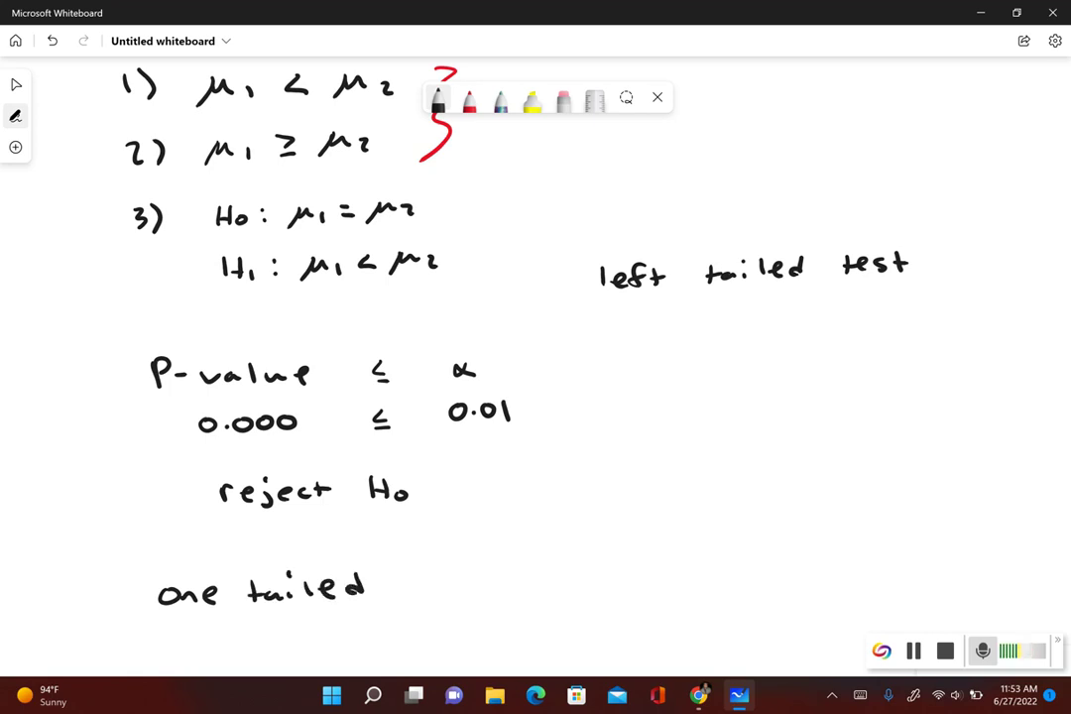
{"action": "left_click_drag", "start_coordinate": [415, 577], "coordinate": [416, 593]}
{"action": "left_click_drag", "start_coordinate": [408, 584], "coordinate": [440, 592]}
{"action": "left_click_drag", "start_coordinate": [454, 578], "coordinate": [444, 592]}
{"action": "mouse_move", "coordinate": [466, 573]}
{"action": "left_mouse_down"}
{"action": "mouse_move", "coordinate": [468, 591]}
{"action": "mouse_move", "coordinate": [479, 577]}
{"action": "left_mouse_up"}
Step: Handwrite the confidence level formula "C.L. 1 - 2α =" beneath "one tailed test", replacing the initial α with 2α
{"action": "mouse_move", "coordinate": [186, 635]}
{"action": "left_mouse_down"}
{"action": "mouse_move", "coordinate": [172, 640]}
{"action": "mouse_move", "coordinate": [188, 652]}
{"action": "left_mouse_up"}
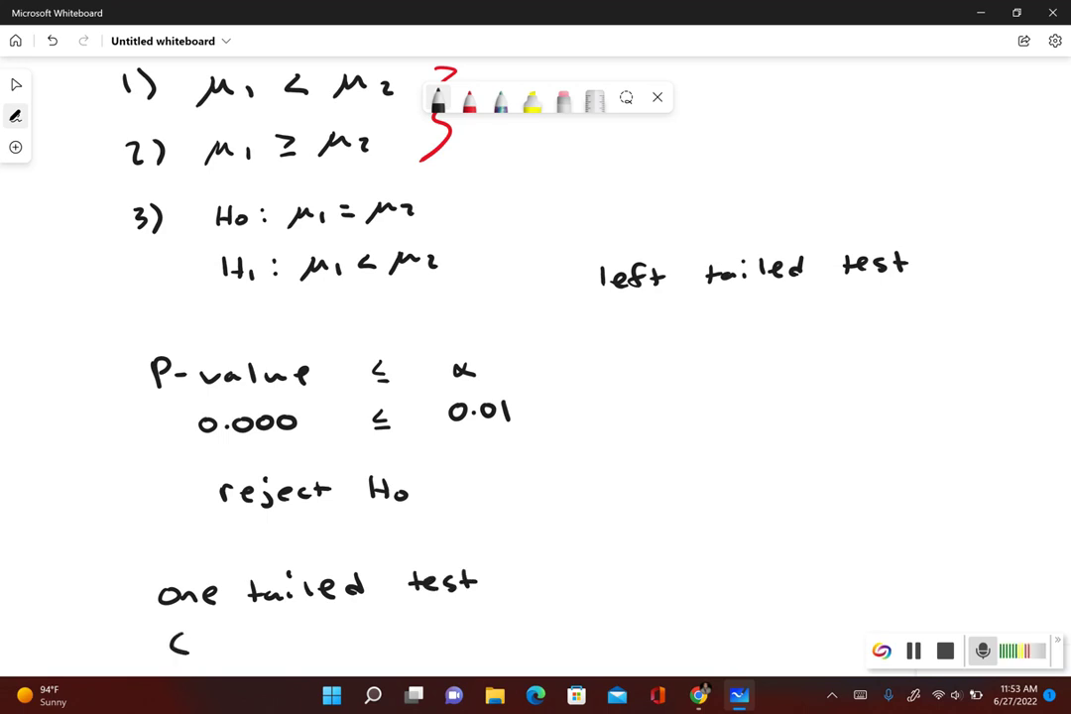
{"action": "left_click", "coordinate": [206, 647]}
{"action": "mouse_move", "coordinate": [224, 635]}
{"action": "left_mouse_down"}
{"action": "mouse_move", "coordinate": [223, 652]}
{"action": "mouse_move", "coordinate": [238, 650]}
{"action": "left_mouse_up"}
{"action": "left_click", "coordinate": [246, 651]}
{"action": "left_click_drag", "start_coordinate": [311, 636], "coordinate": [315, 655]}
{"action": "left_click_drag", "start_coordinate": [325, 647], "coordinate": [382, 645]}
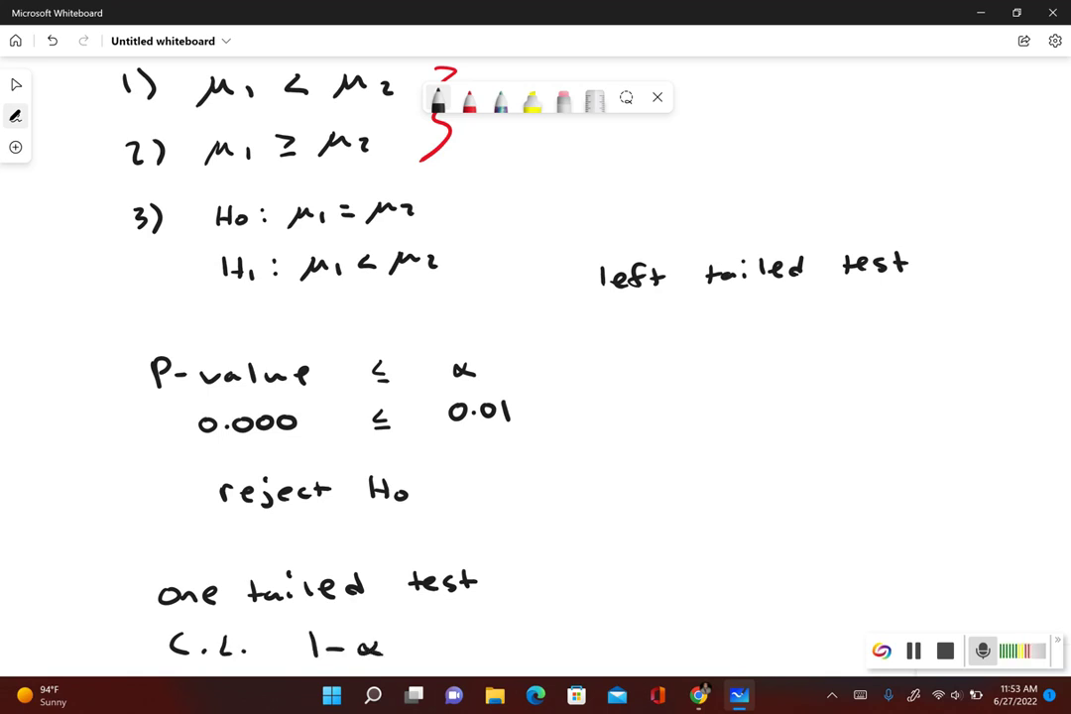
{"action": "key", "text": "ctrl+z"}
{"action": "left_click_drag", "start_coordinate": [354, 640], "coordinate": [373, 656]}
{"action": "mouse_move", "coordinate": [391, 643]}
{"action": "left_mouse_down"}
{"action": "mouse_move", "coordinate": [378, 651]}
{"action": "mouse_move", "coordinate": [470, 643]}
{"action": "left_mouse_up"}
Step: Substitute the significance level by handwriting "1 - 2(0.01)" after the equals sign of the confidence level formula
{"action": "left_click", "coordinate": [514, 635]}
{"action": "left_click_drag", "start_coordinate": [452, 653], "coordinate": [515, 655]}
{"action": "left_click_drag", "start_coordinate": [524, 647], "coordinate": [598, 653]}
{"action": "mouse_move", "coordinate": [615, 637]}
{"action": "left_mouse_down"}
{"action": "mouse_move", "coordinate": [610, 654]}
{"action": "mouse_move", "coordinate": [669, 642]}
{"action": "mouse_move", "coordinate": [680, 654]}
{"action": "left_mouse_up"}
{"action": "left_click", "coordinate": [650, 651]}
{"action": "left_click_drag", "start_coordinate": [687, 634], "coordinate": [688, 657]}
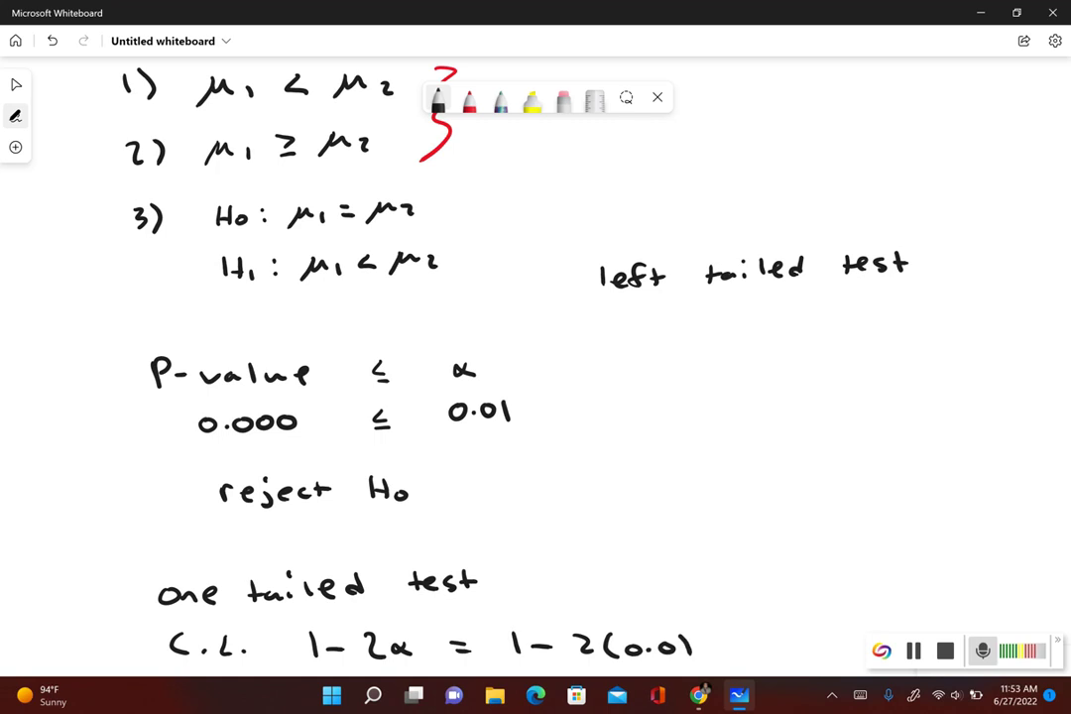
Step: Finish the confidence level calculation by handwriting "= 1 - 0.02" after "1 - 2(0.01)" and "= 0.98" beneath it
{"action": "scroll", "coordinate": [536, 357], "scroll_direction": "down", "scroll_amount": 1}
{"action": "scroll", "coordinate": [535, 358], "scroll_direction": "down", "scroll_amount": 2}
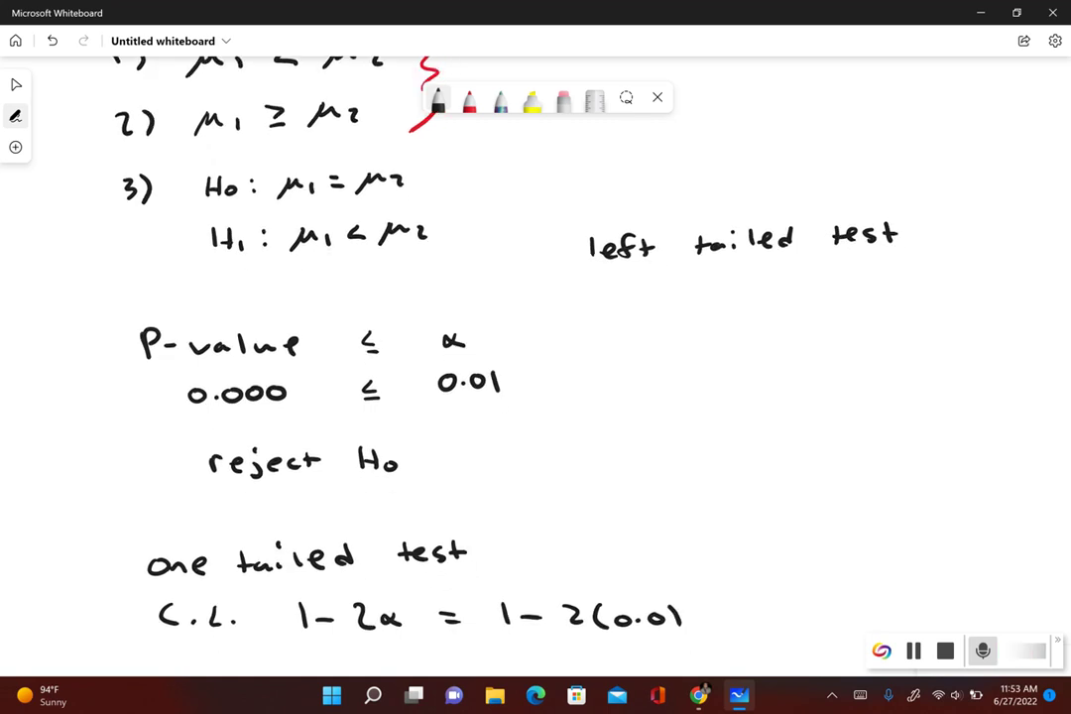
{"action": "mouse_move", "coordinate": [692, 583]}
{"action": "left_mouse_down"}
{"action": "mouse_move", "coordinate": [695, 608]}
{"action": "mouse_move", "coordinate": [741, 587]}
{"action": "left_mouse_up"}
{"action": "mouse_move", "coordinate": [730, 598]}
{"action": "left_mouse_down"}
{"action": "mouse_move", "coordinate": [852, 584]}
{"action": "mouse_move", "coordinate": [874, 593]}
{"action": "left_mouse_up"}
{"action": "left_click_drag", "start_coordinate": [889, 581], "coordinate": [926, 595]}
{"action": "left_click_drag", "start_coordinate": [741, 623], "coordinate": [759, 622]}
{"action": "mouse_move", "coordinate": [742, 633]}
{"action": "left_mouse_down"}
{"action": "mouse_move", "coordinate": [792, 618]}
{"action": "mouse_move", "coordinate": [821, 629]}
{"action": "left_mouse_up"}
{"action": "mouse_move", "coordinate": [843, 621]}
{"action": "left_mouse_down"}
{"action": "mouse_move", "coordinate": [839, 635]}
{"action": "mouse_move", "coordinate": [862, 618]}
{"action": "left_mouse_up"}
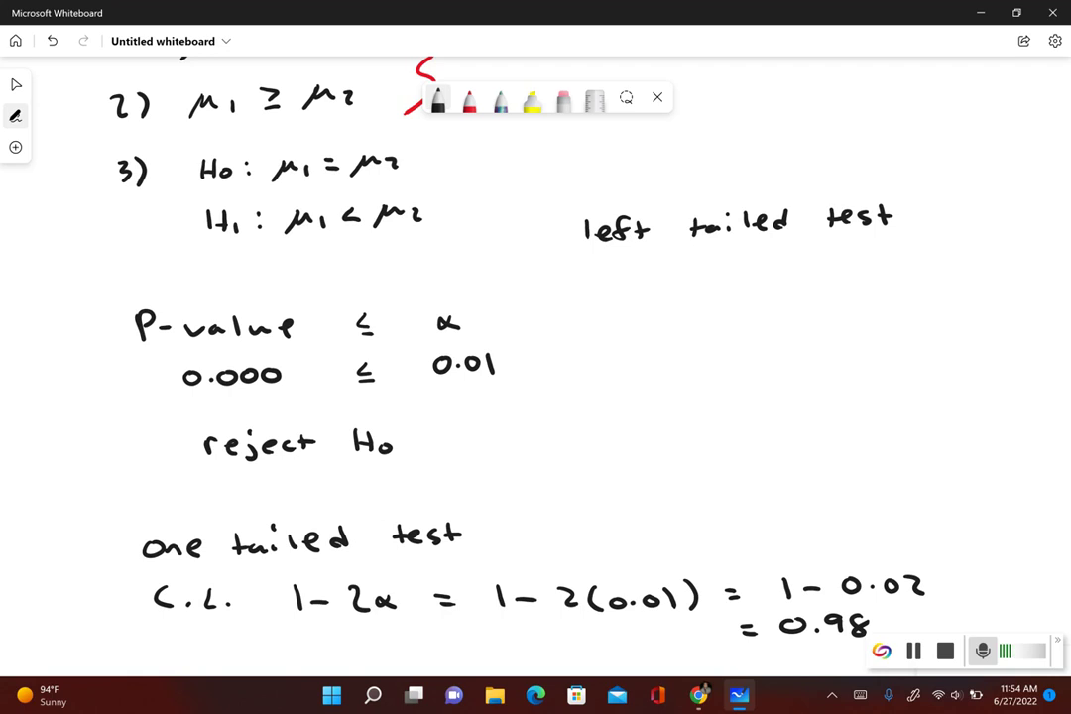
Step: Switch back to StatCrunch, set the confidence interval level to 0.98 and compute the interval for μ1 - μ2
{"action": "left_click", "coordinate": [709, 695]}
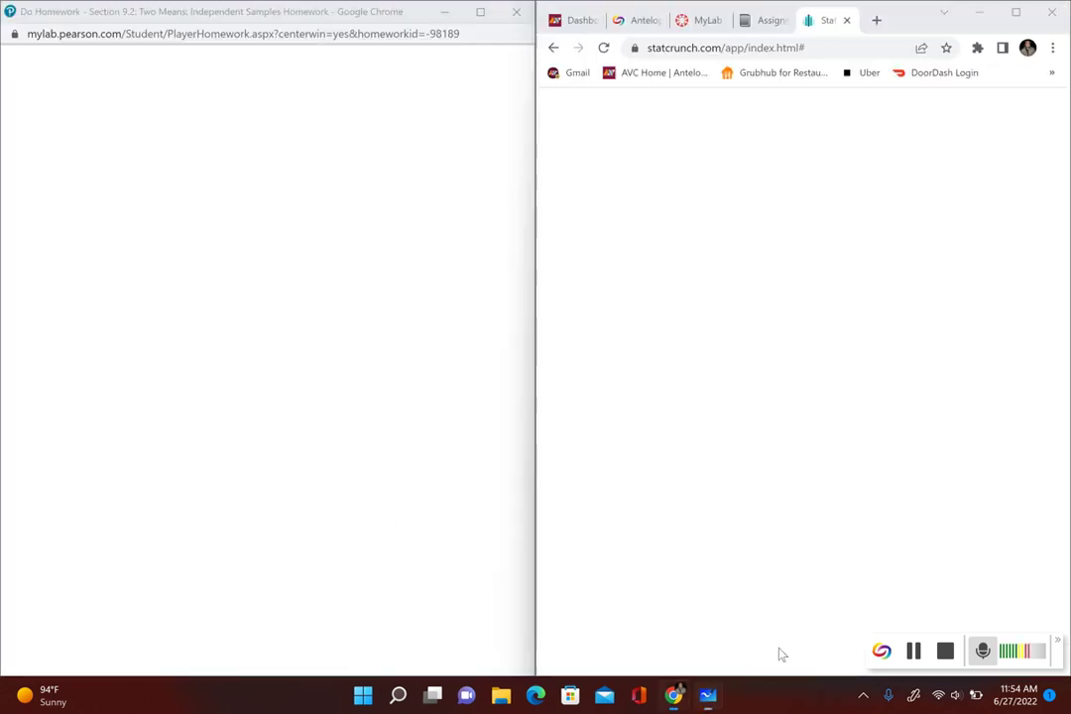
{"action": "mouse_move", "coordinate": [683, 685]}
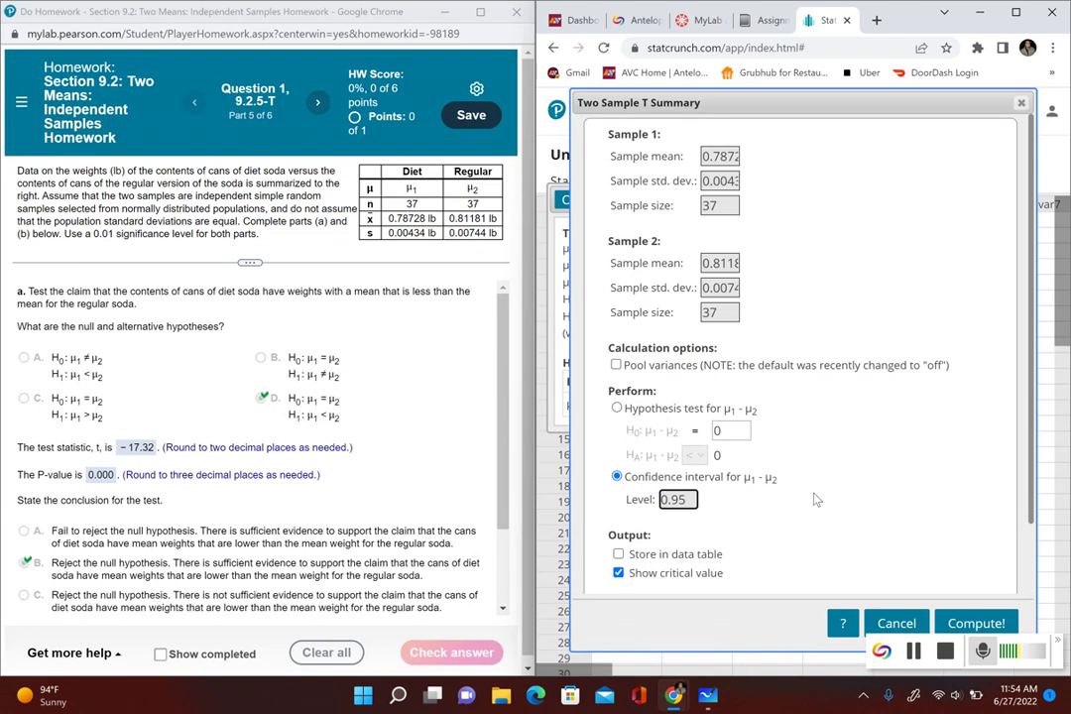
{"action": "left_click", "coordinate": [695, 499]}
{"action": "key", "text": "BackSpace"}
{"action": "type", "text": "8"}
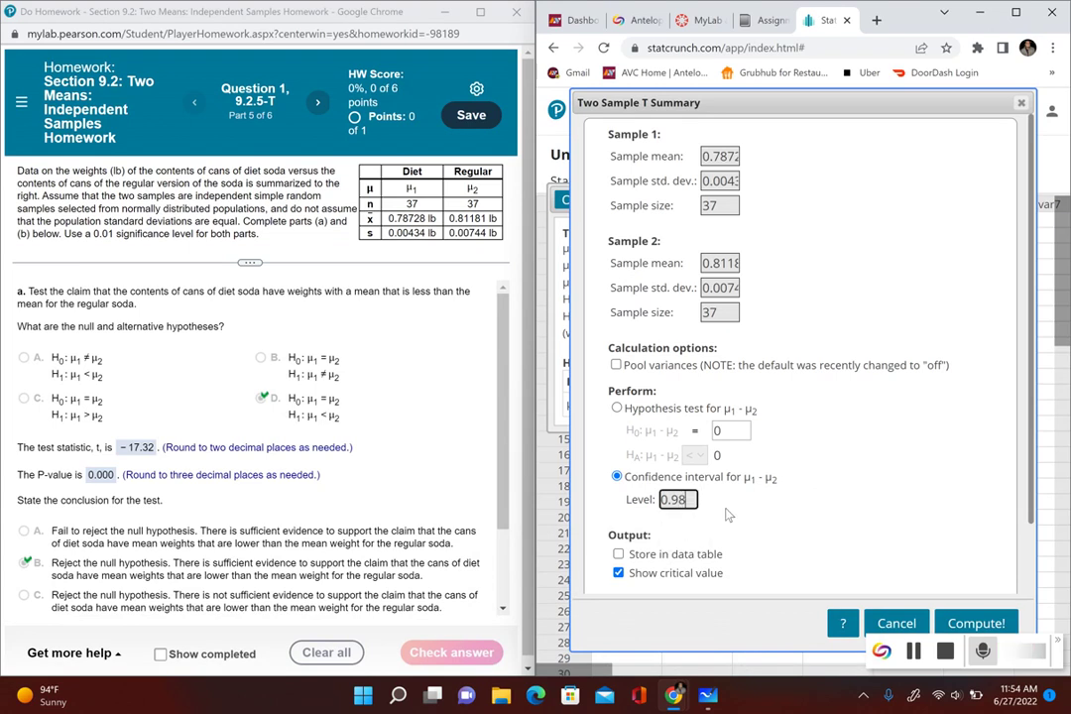
{"action": "left_click", "coordinate": [980, 625]}
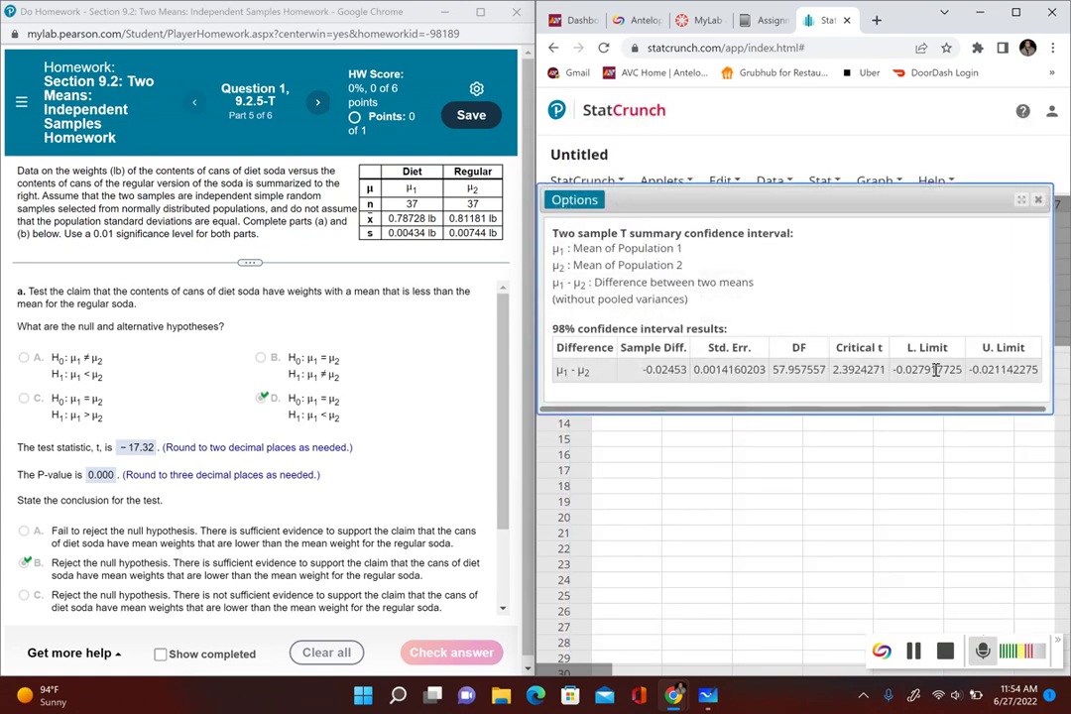
Step: Enter -0.028 as the lower limit of the confidence interval in part b of the homework
{"action": "scroll", "coordinate": [515, 471], "scroll_direction": "down", "scroll_amount": 2}
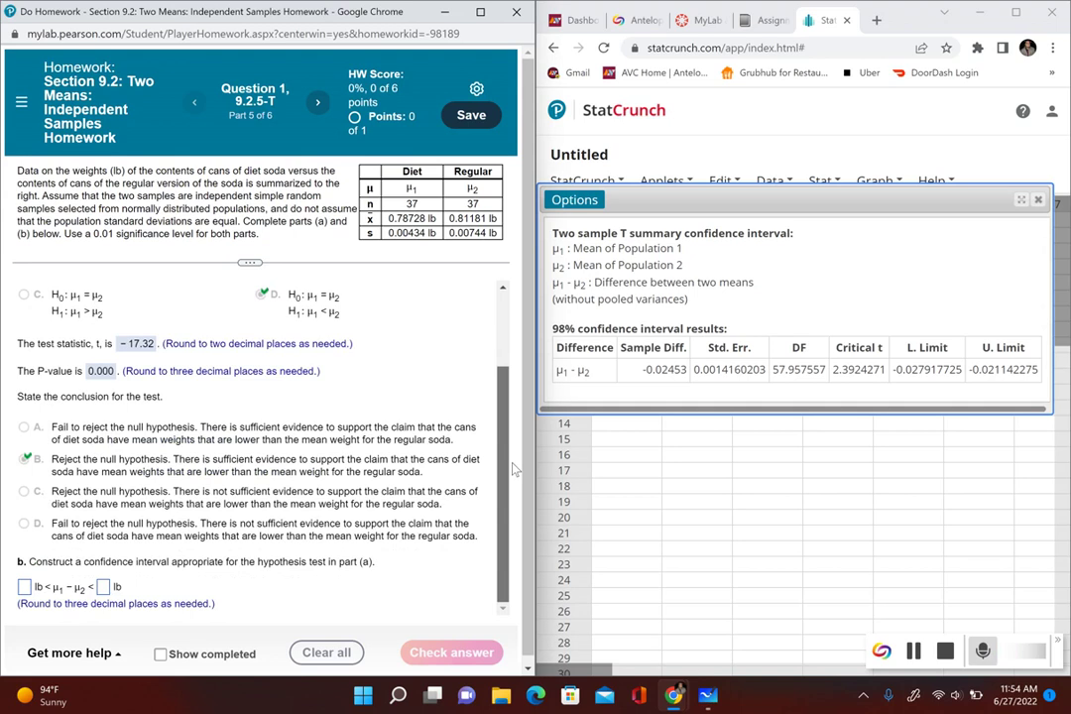
{"action": "left_click", "coordinate": [25, 587]}
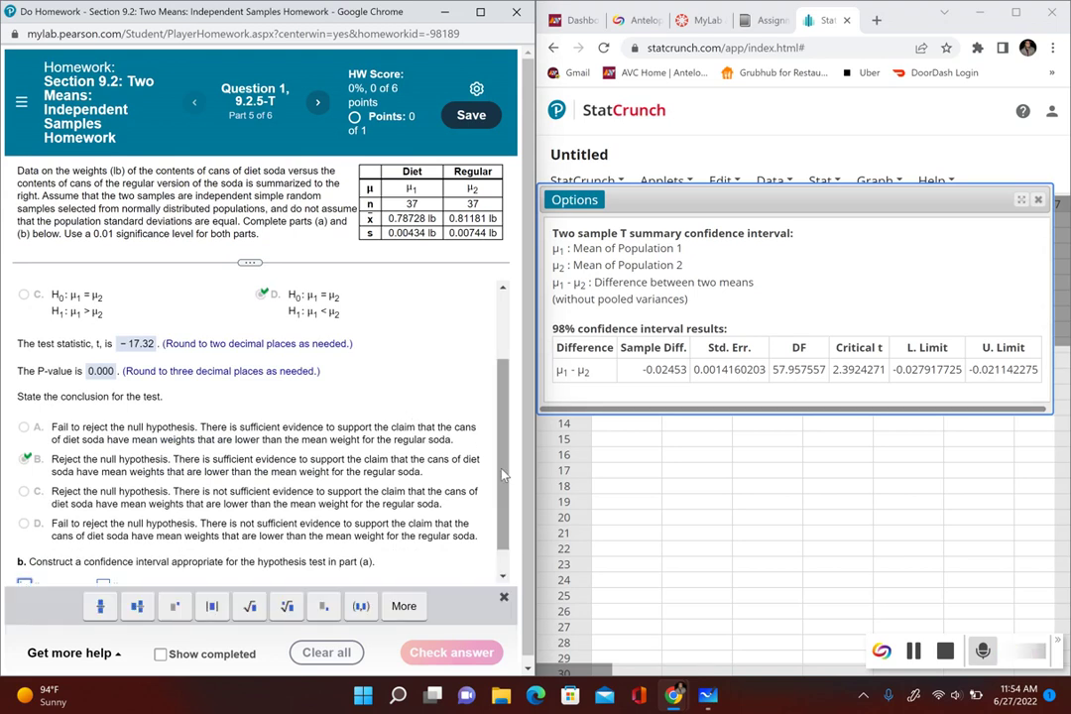
{"action": "scroll", "coordinate": [526, 522], "scroll_direction": "down", "scroll_amount": 1}
{"action": "left_click", "coordinate": [29, 556]}
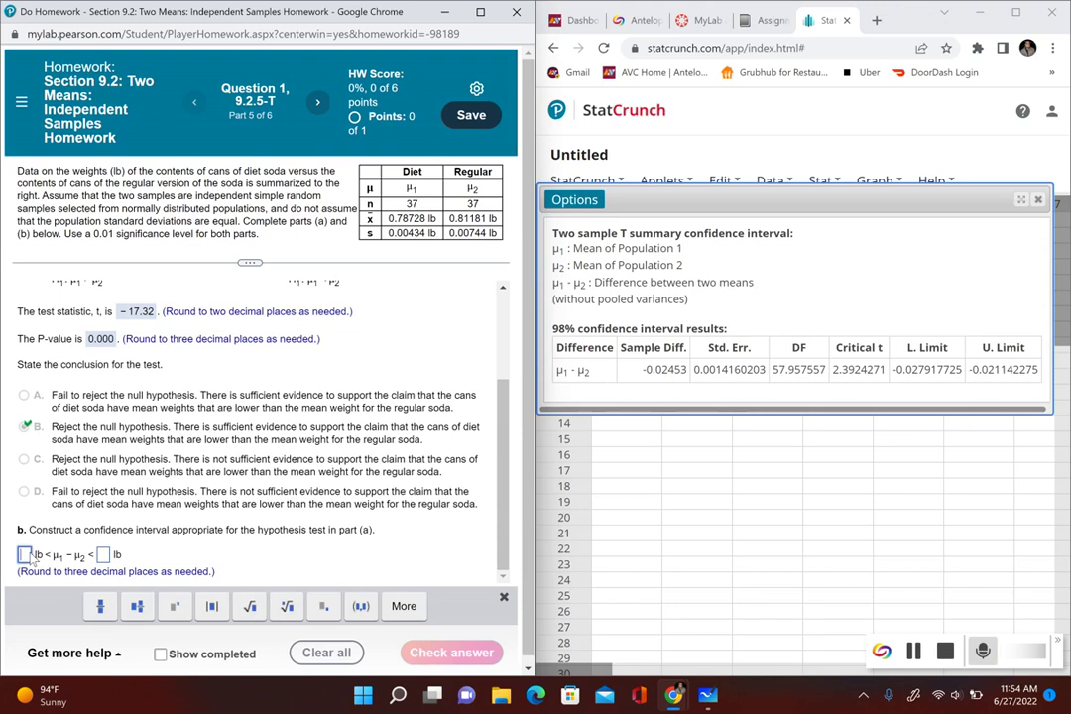
{"action": "type", "text": "- "}
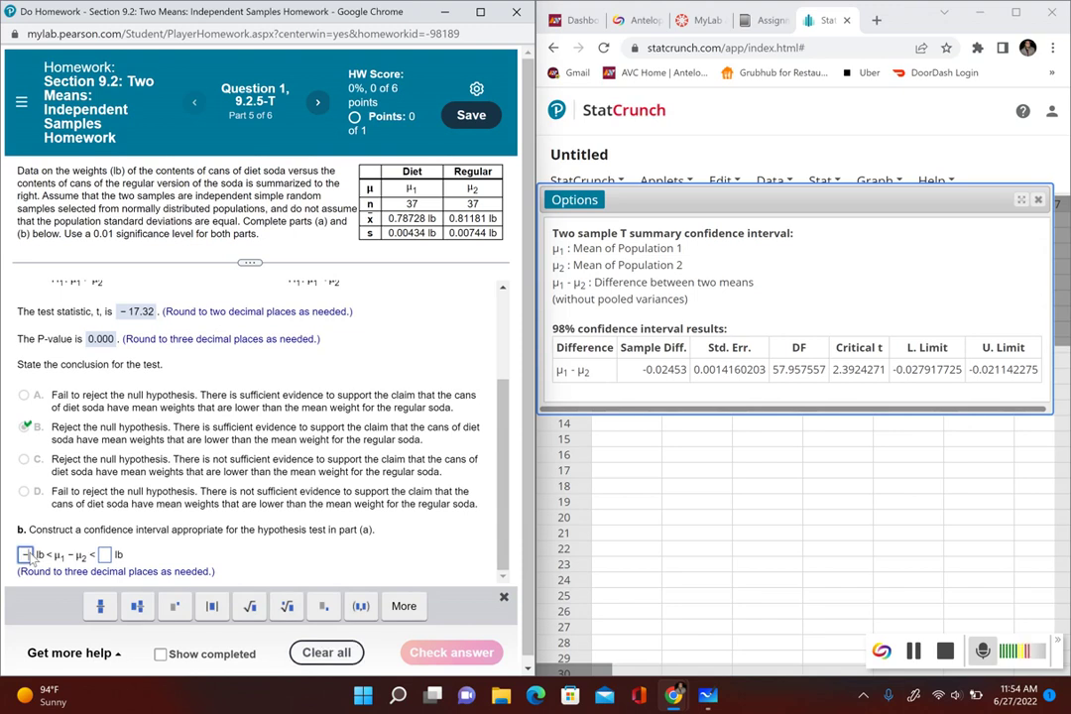
{"action": "type", "text": "0"}
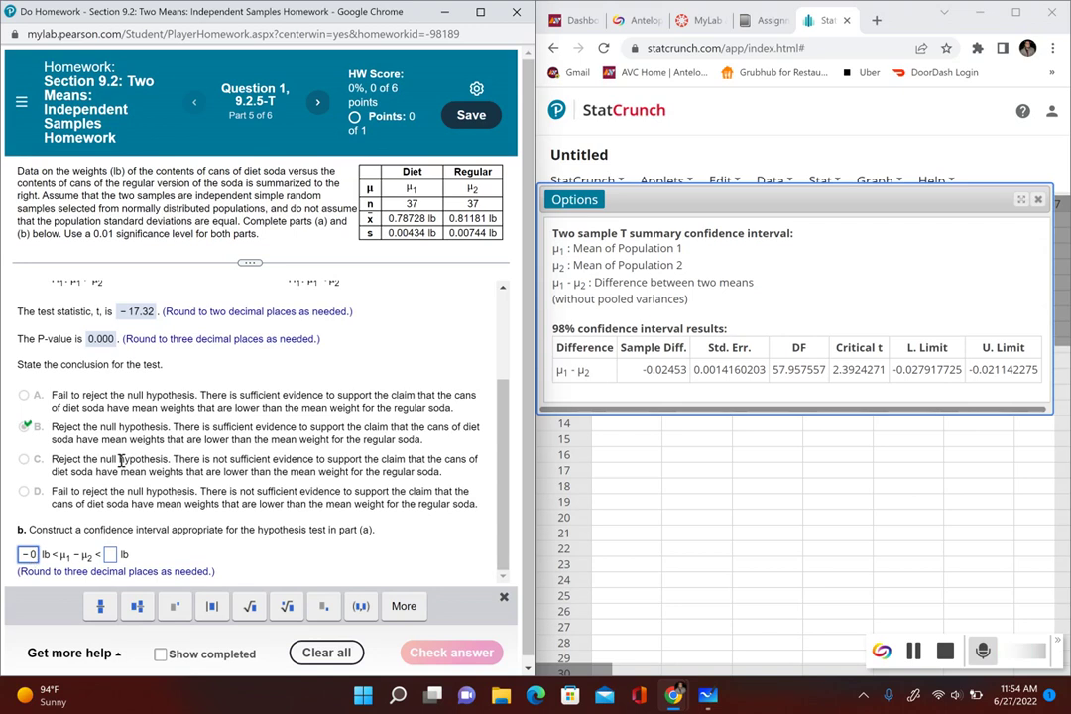
{"action": "type", "text": ".0"}
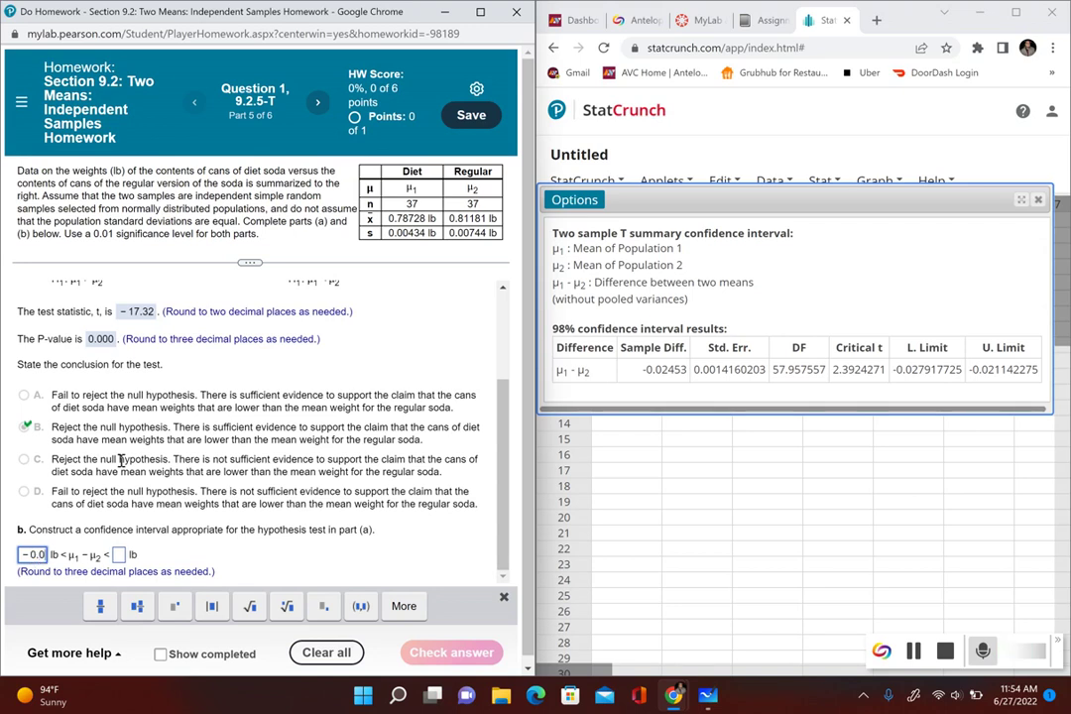
{"action": "type", "text": "2"}
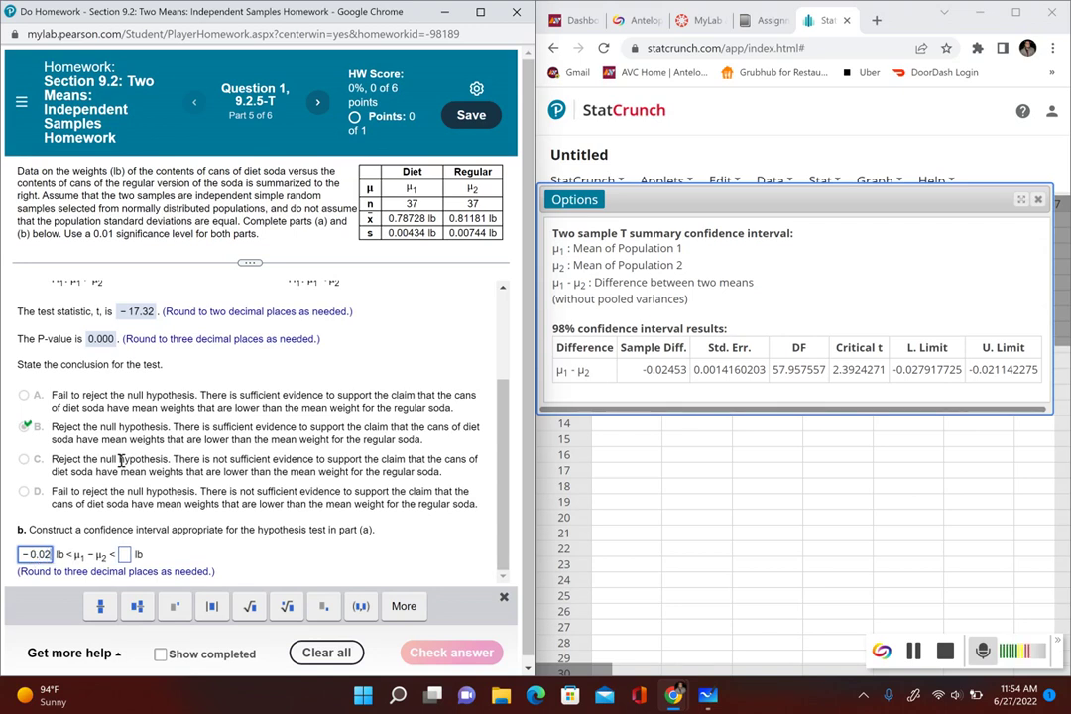
{"action": "type", "text": "8"}
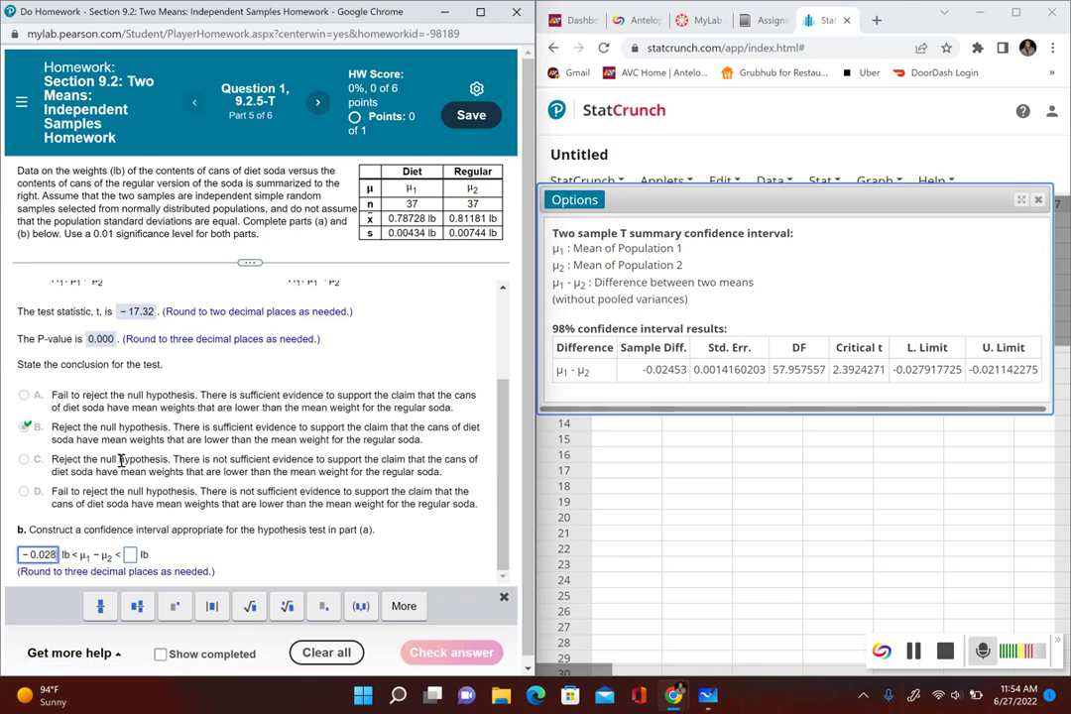
Step: Enter -0.021 as the interval's upper limit, submit the answer and dismiss the feedback message
{"action": "left_click", "coordinate": [130, 555]}
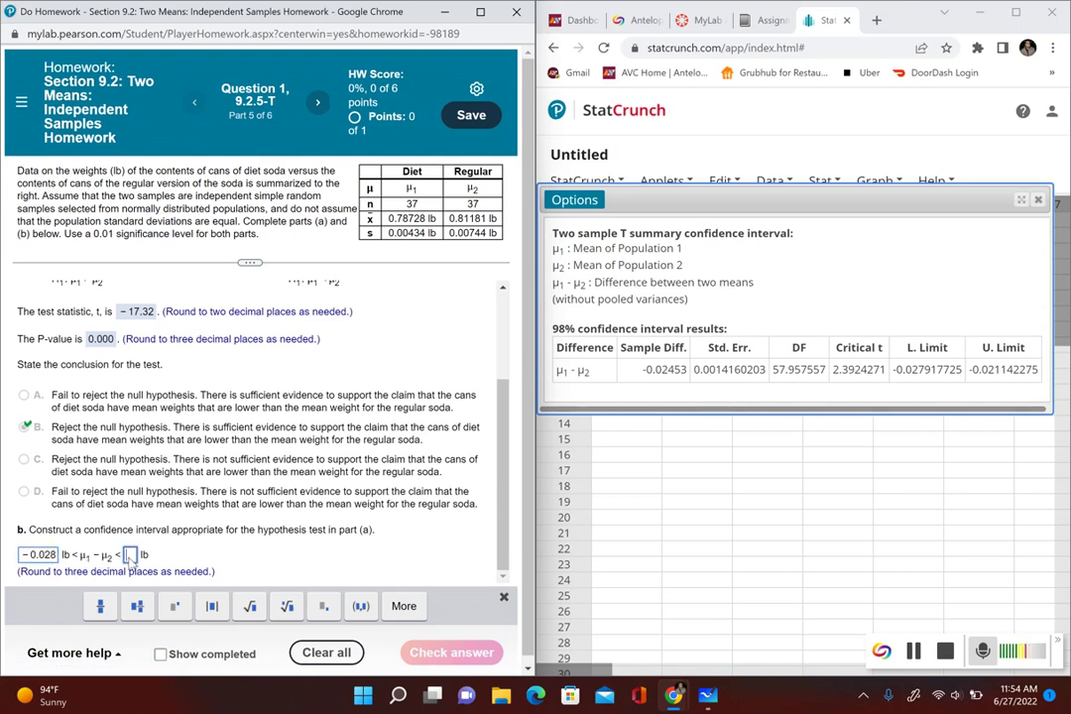
{"action": "type", "text": "-"}
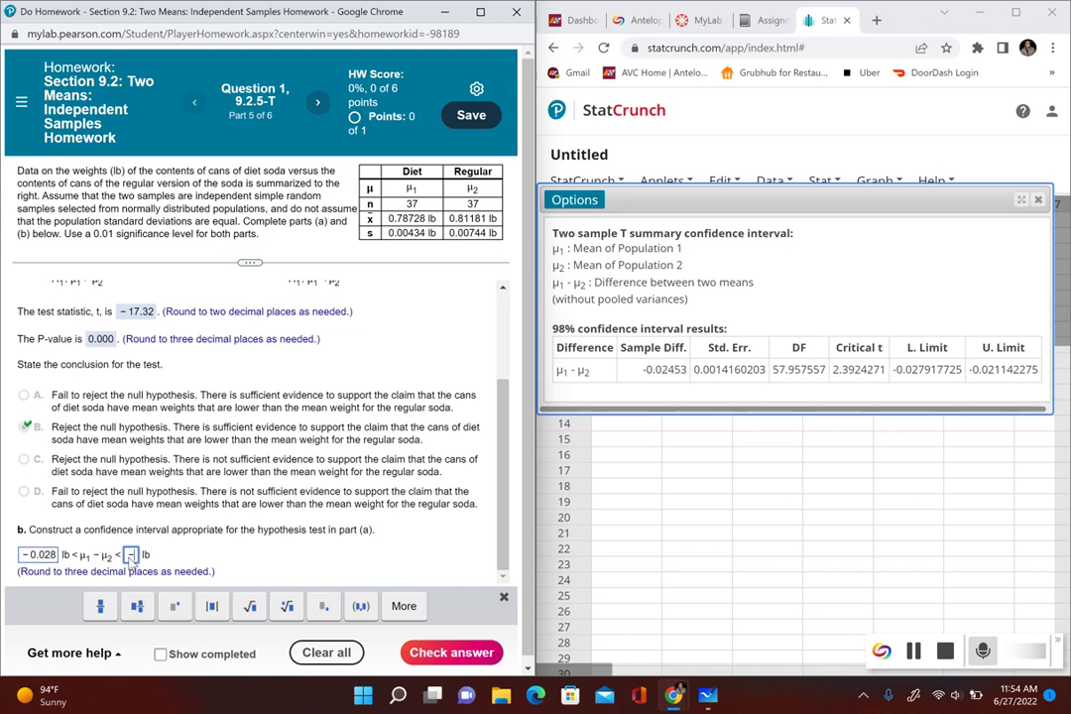
{"action": "type", "text": "0.0"}
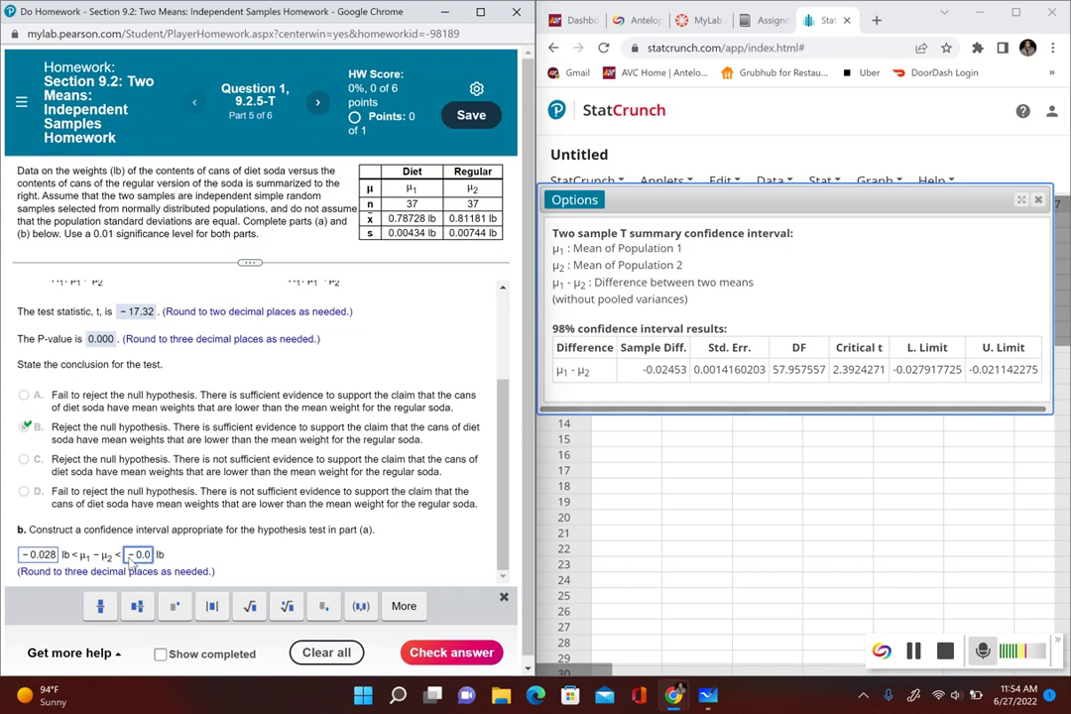
{"action": "type", "text": "21"}
{"action": "key", "text": "Return"}
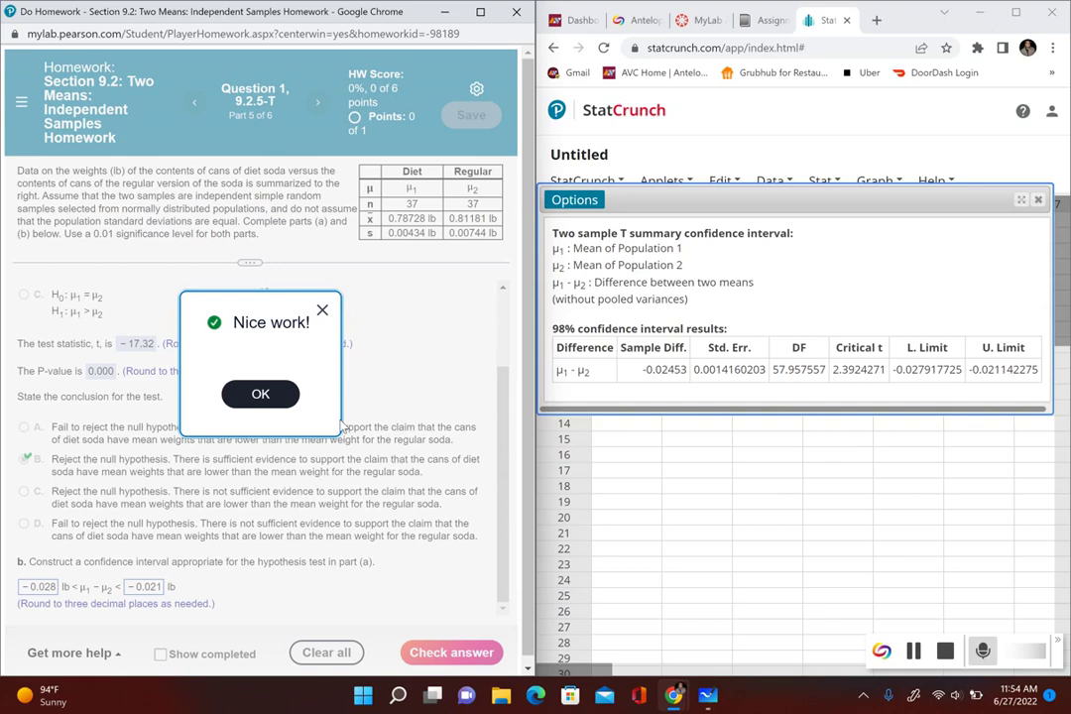
{"action": "left_click", "coordinate": [259, 393]}
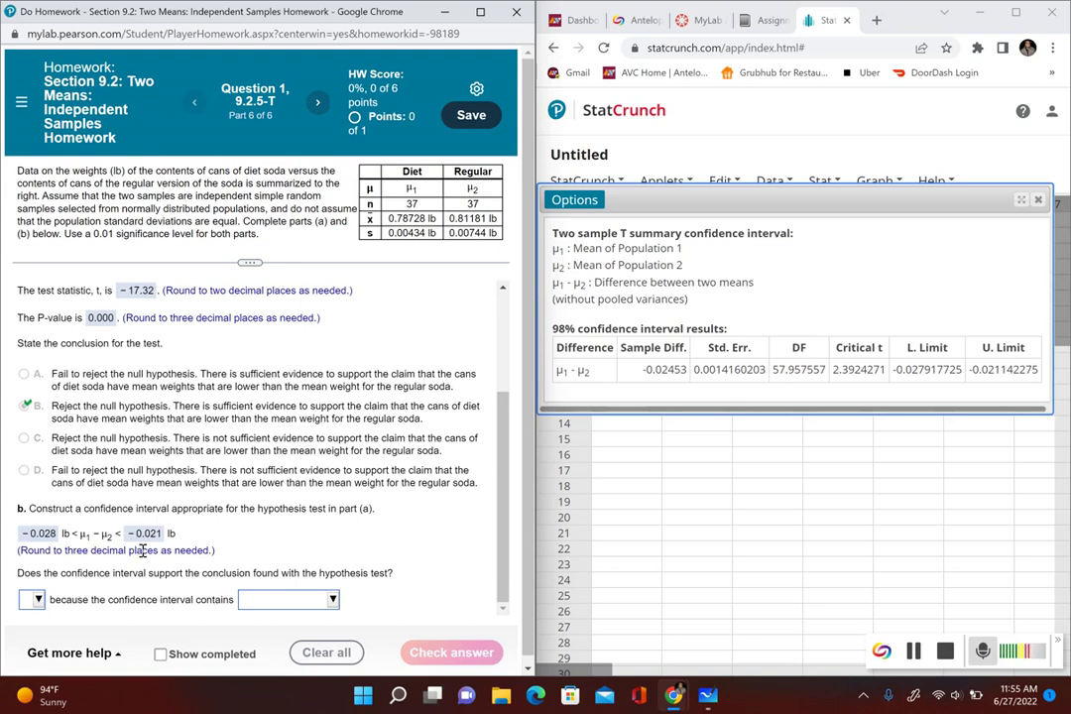
Step: Answer that the interval supports the conclusion with "Yes," because it contains "only negative values." and check the answer
{"action": "left_click", "coordinate": [38, 601]}
{"action": "left_click", "coordinate": [44, 605]}
{"action": "left_click", "coordinate": [38, 600]}
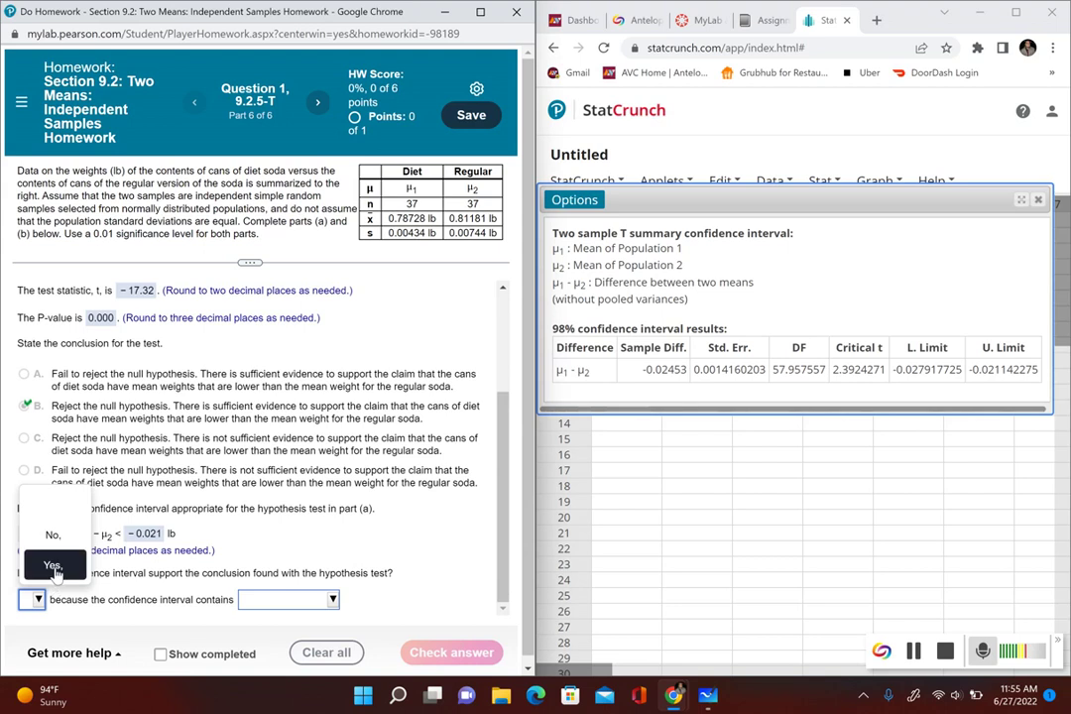
{"action": "left_click", "coordinate": [54, 566]}
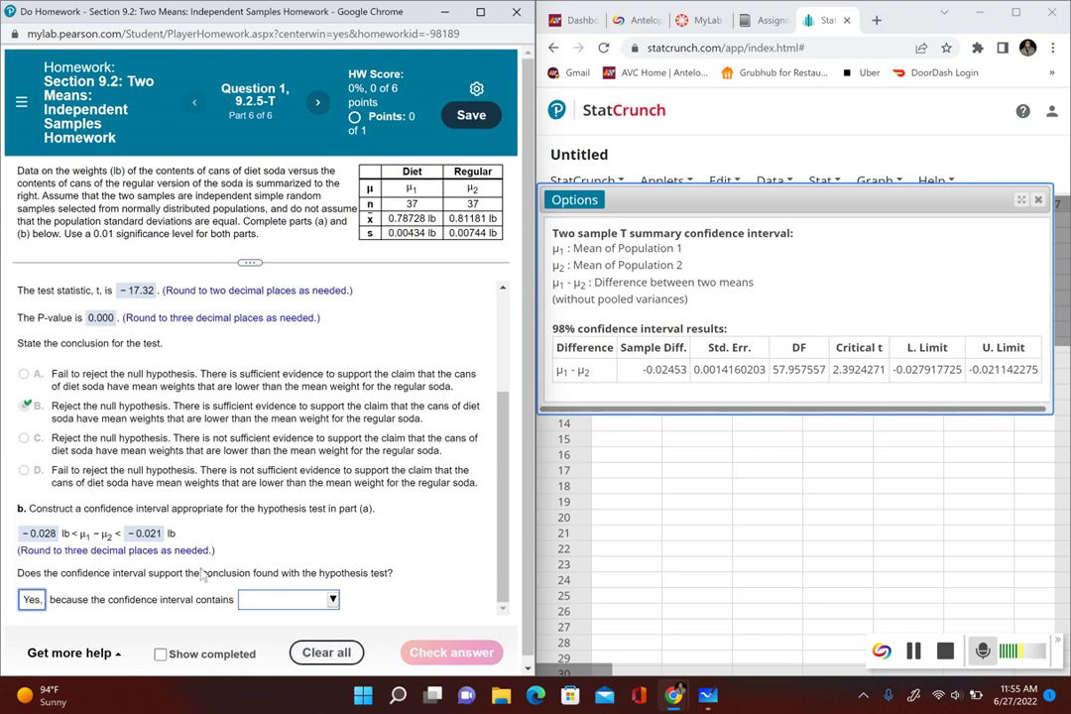
{"action": "left_click", "coordinate": [332, 602]}
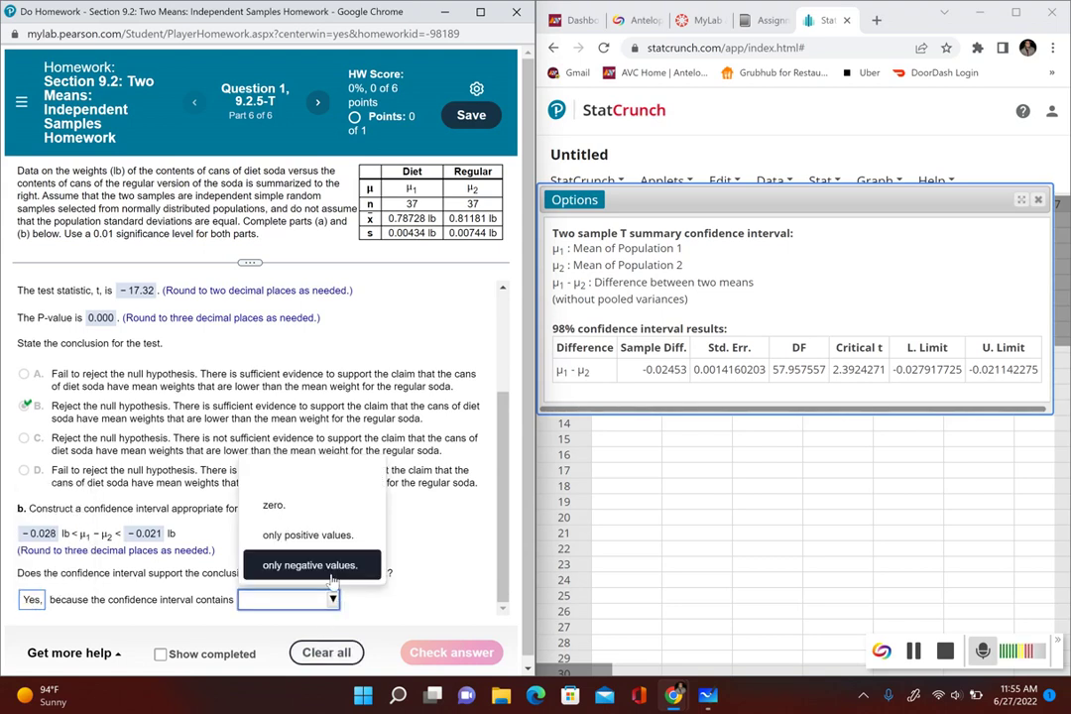
{"action": "left_click", "coordinate": [331, 577]}
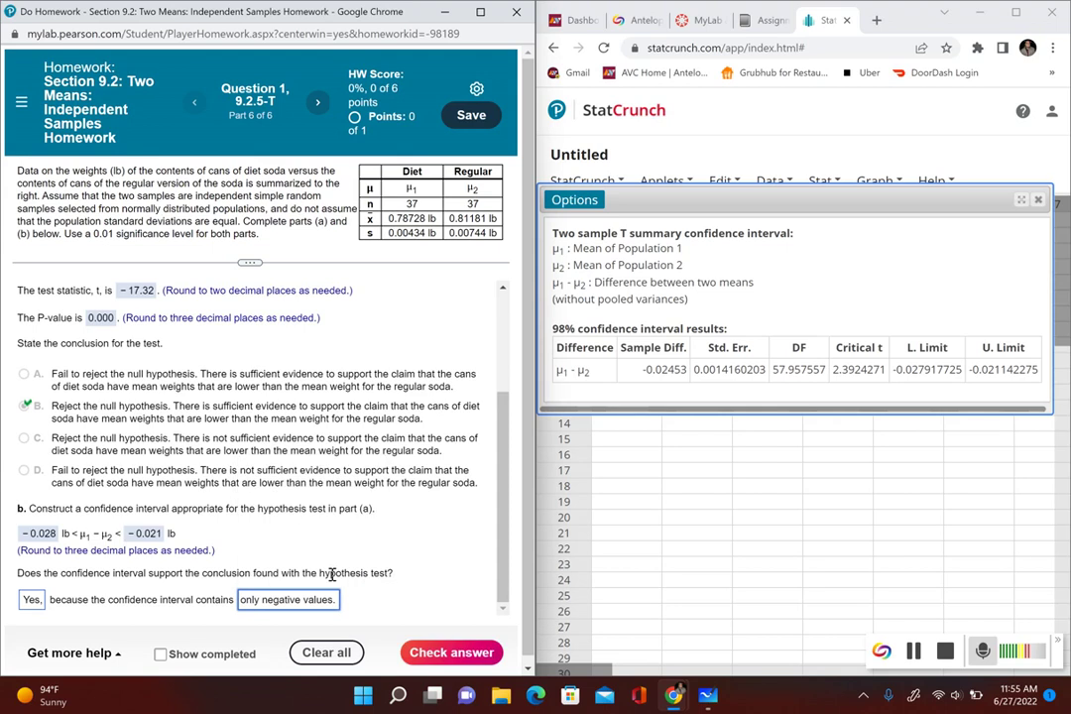
{"action": "left_click", "coordinate": [449, 653]}
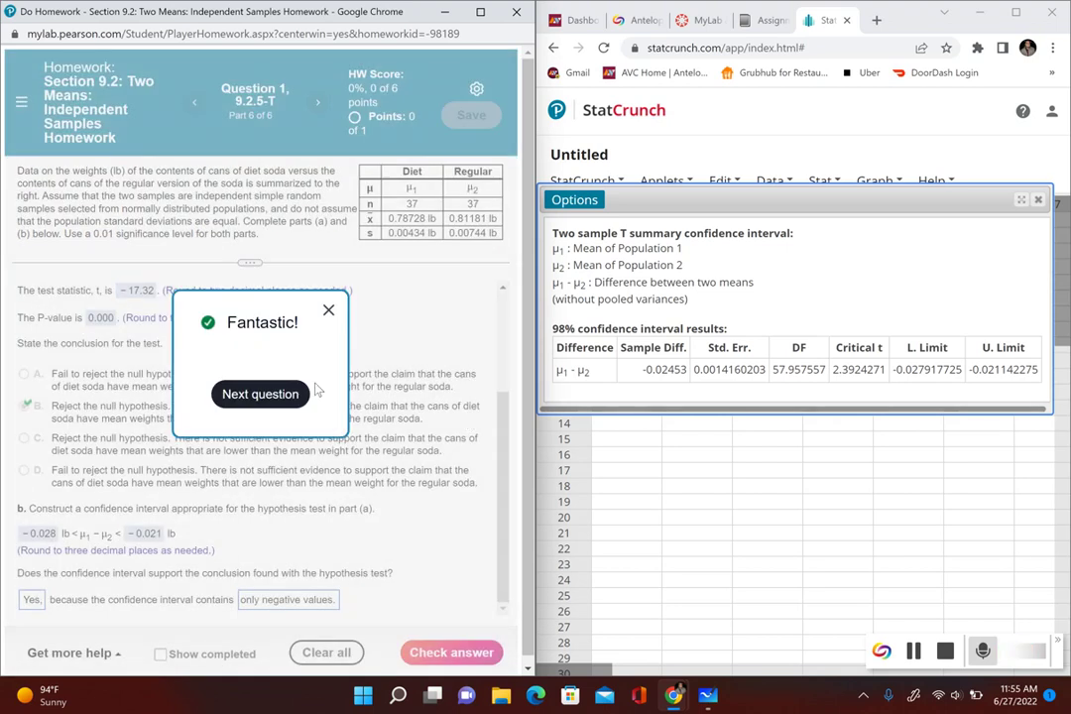